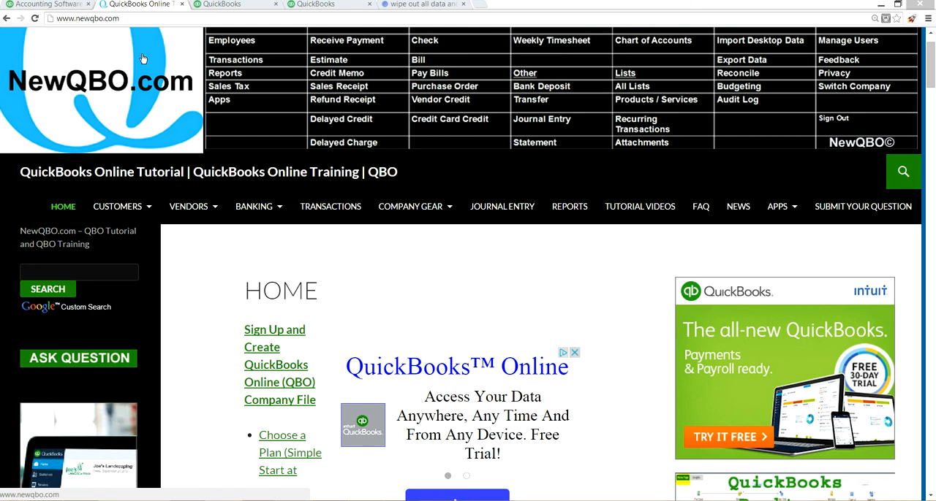
- Switch to the Intuit QuickBooks website, open its free trial sign-up page and view the plans on offer
{"action": "left_click", "coordinate": [45, 5]}
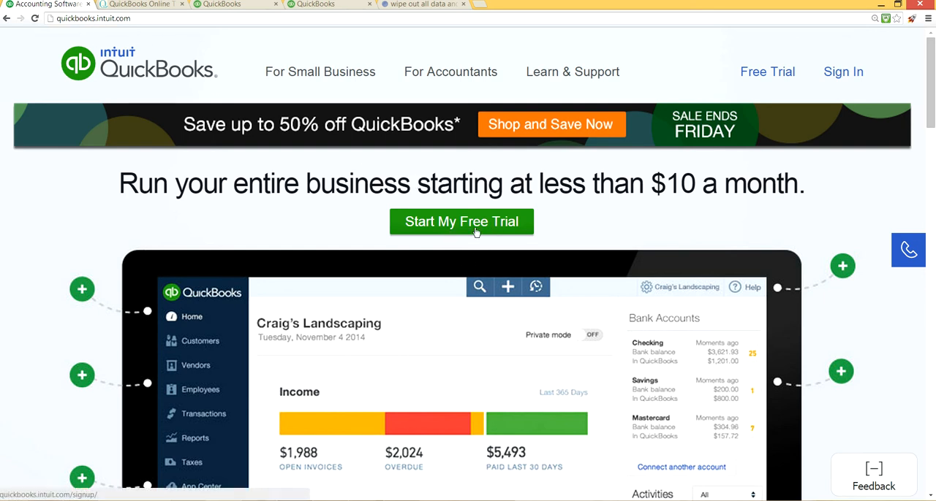
{"action": "scroll", "coordinate": [523, 241], "scroll_direction": "down", "scroll_amount": 4}
{"action": "scroll", "coordinate": [528, 248], "scroll_direction": "down", "scroll_amount": 3}
{"action": "scroll", "coordinate": [528, 248], "scroll_direction": "up", "scroll_amount": 2}
{"action": "scroll", "coordinate": [528, 248], "scroll_direction": "down", "scroll_amount": 2}
{"action": "scroll", "coordinate": [528, 247], "scroll_direction": "up", "scroll_amount": 6}
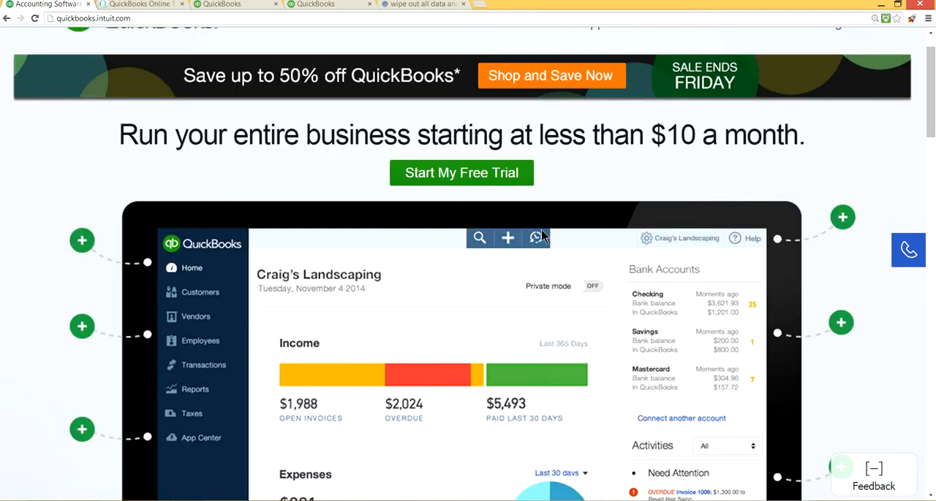
{"action": "left_click", "coordinate": [449, 180]}
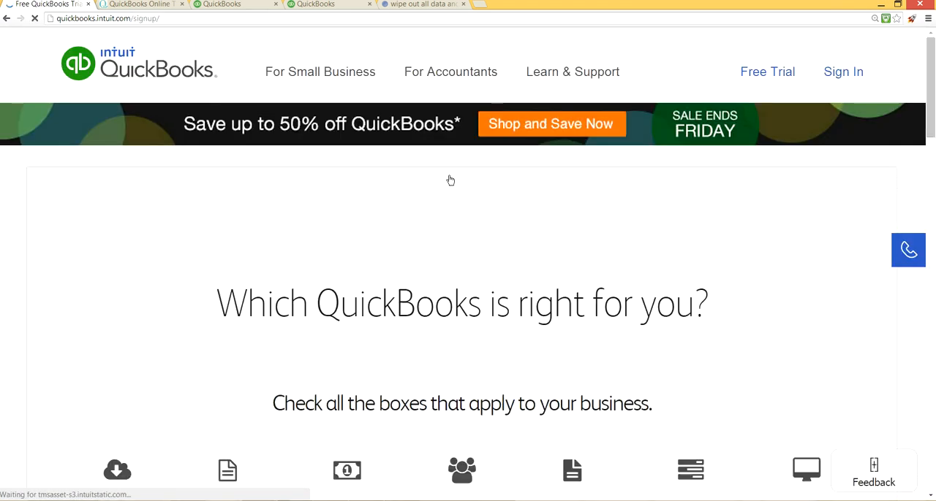
{"action": "scroll", "coordinate": [466, 199], "scroll_direction": "down", "scroll_amount": 3}
{"action": "scroll", "coordinate": [467, 198], "scroll_direction": "down", "scroll_amount": 6}
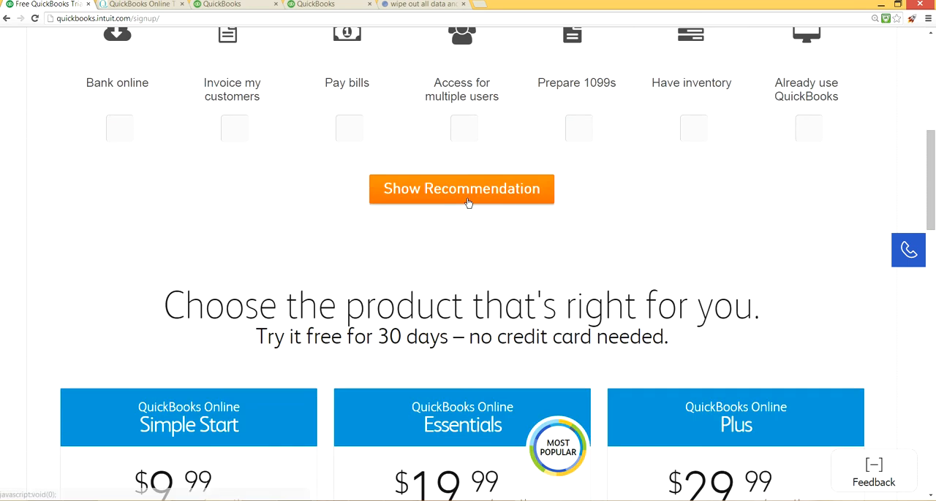
{"action": "scroll", "coordinate": [470, 193], "scroll_direction": "up", "scroll_amount": 1}
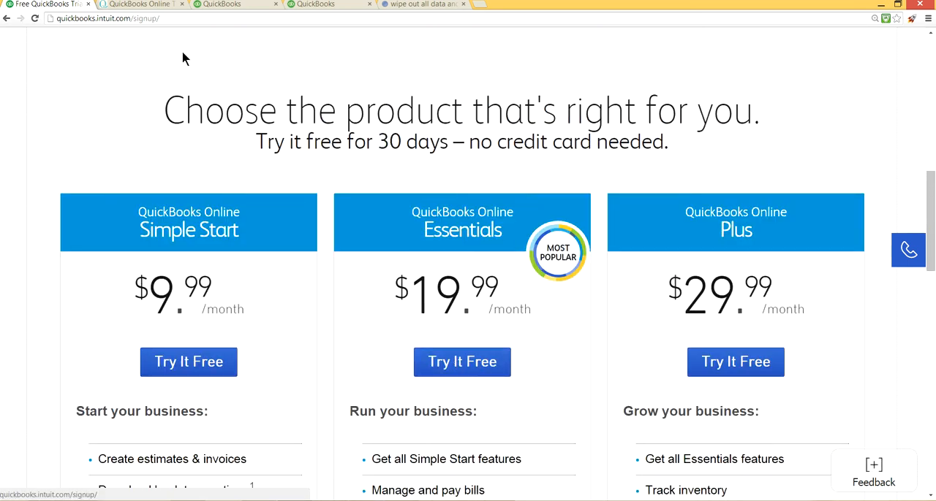
- Return to the NewQBO.com home page and follow the link for signing up and creating a QuickBooks Online company file
{"action": "left_click", "coordinate": [126, 4]}
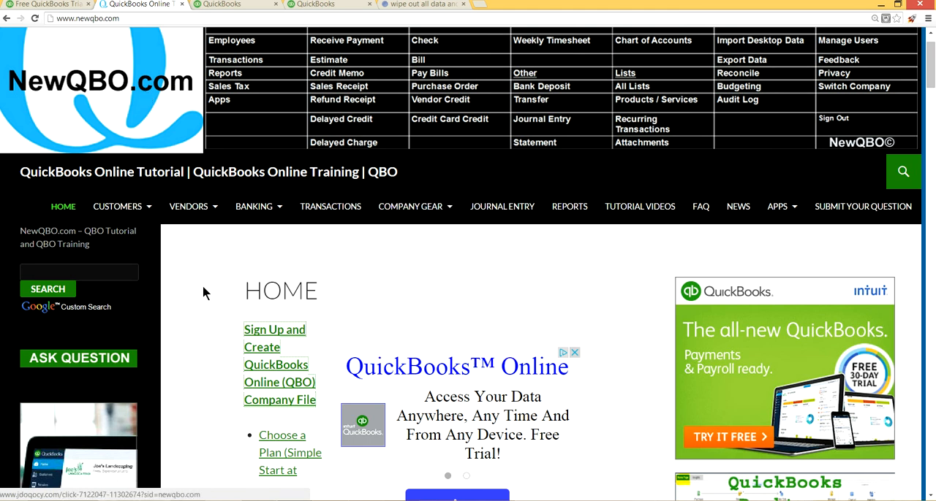
{"action": "scroll", "coordinate": [203, 292], "scroll_direction": "down", "scroll_amount": 1}
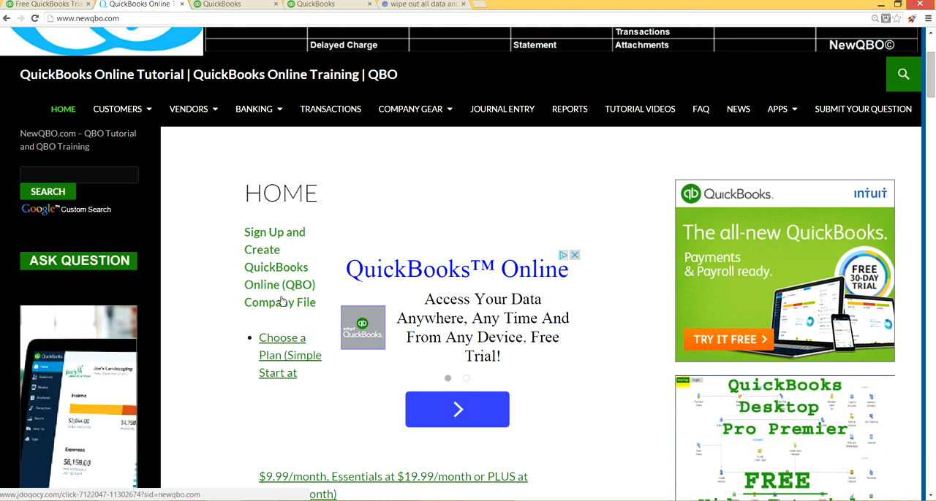
{"action": "scroll", "coordinate": [220, 310], "scroll_direction": "down", "scroll_amount": 2}
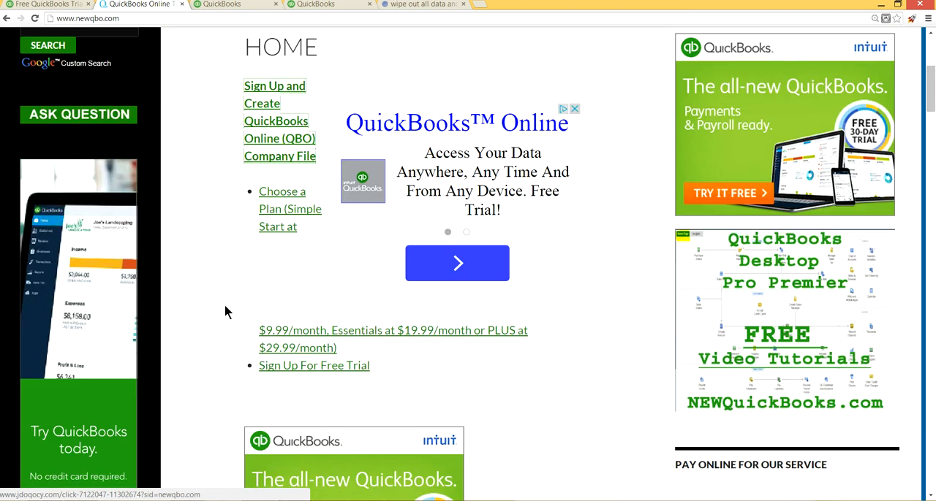
{"action": "scroll", "coordinate": [219, 305], "scroll_direction": "up", "scroll_amount": 1}
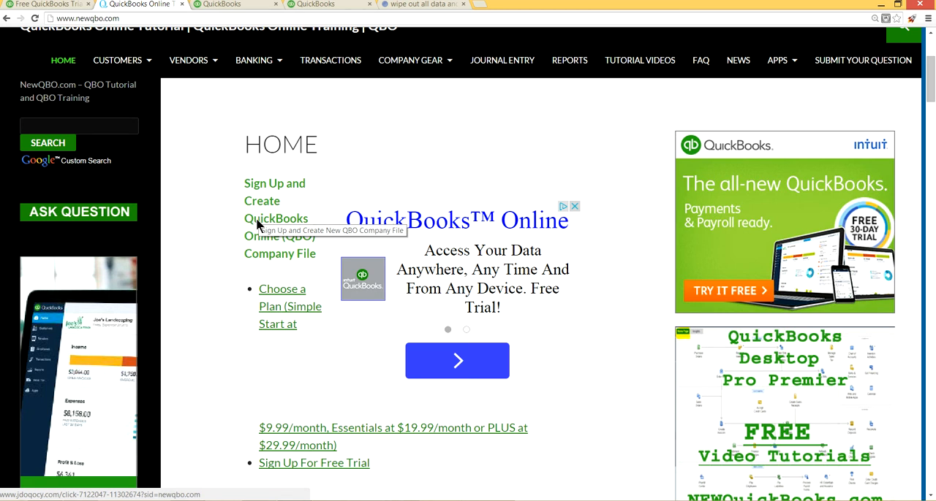
{"action": "left_click", "coordinate": [256, 222]}
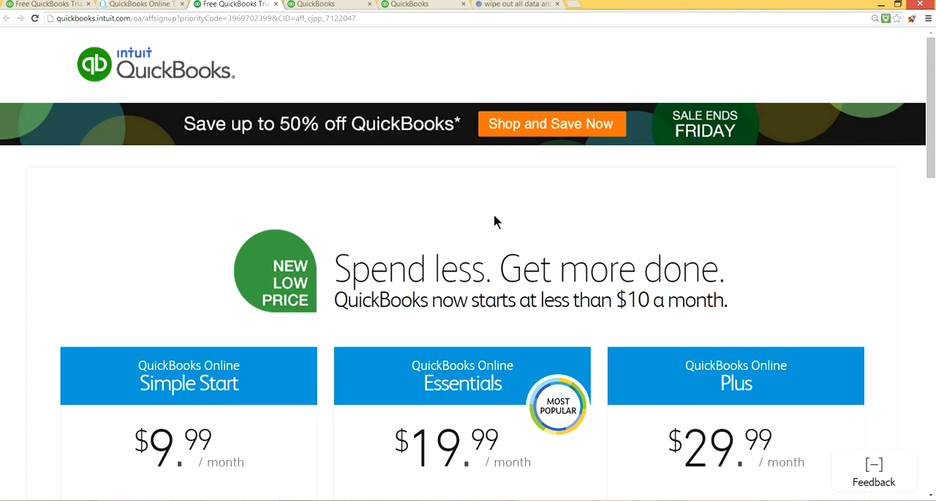
- Review the Simple Start, Essentials and Plus plan summaries and open the full feature comparison of the plans
{"action": "scroll", "coordinate": [493, 221], "scroll_direction": "down", "scroll_amount": 3}
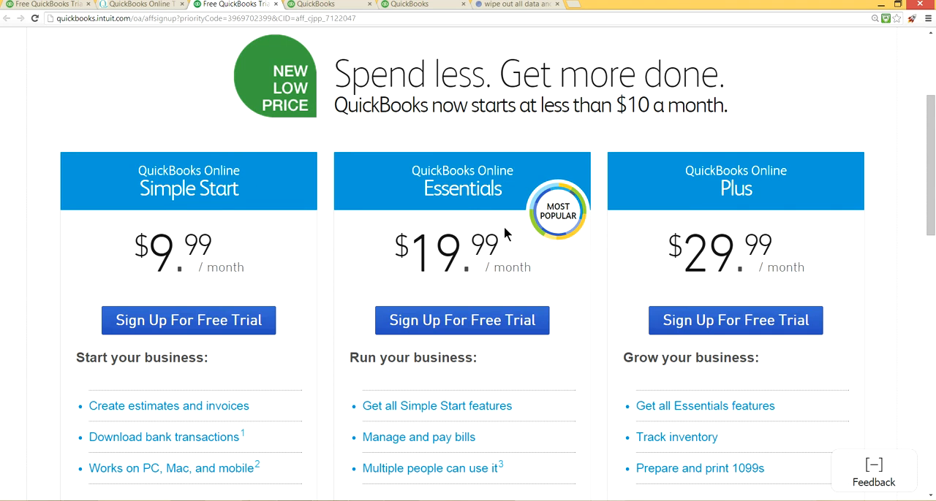
{"action": "scroll", "coordinate": [505, 230], "scroll_direction": "down", "scroll_amount": 2}
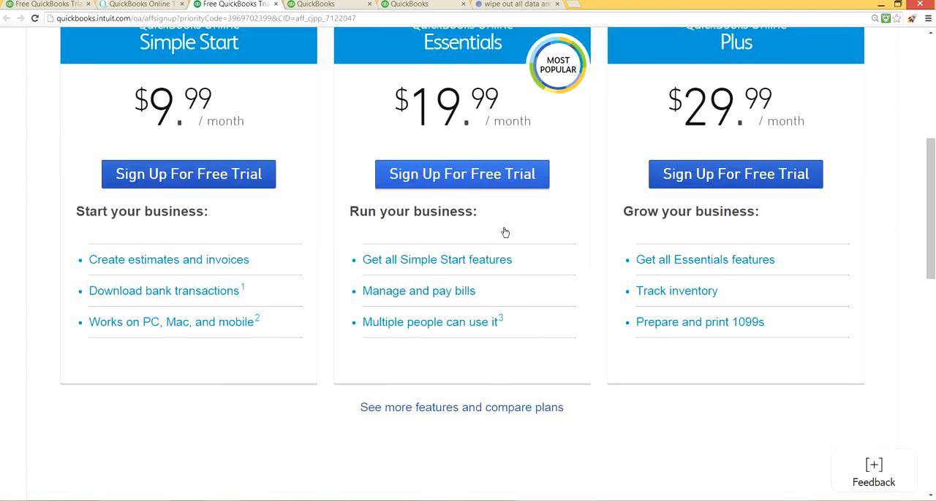
{"action": "scroll", "coordinate": [478, 183], "scroll_direction": "up", "scroll_amount": 2}
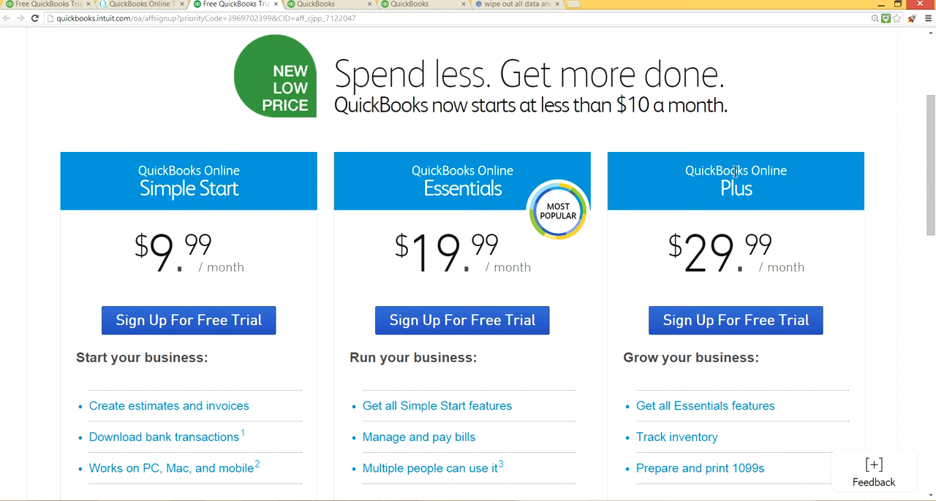
{"action": "scroll", "coordinate": [486, 333], "scroll_direction": "down", "scroll_amount": 2}
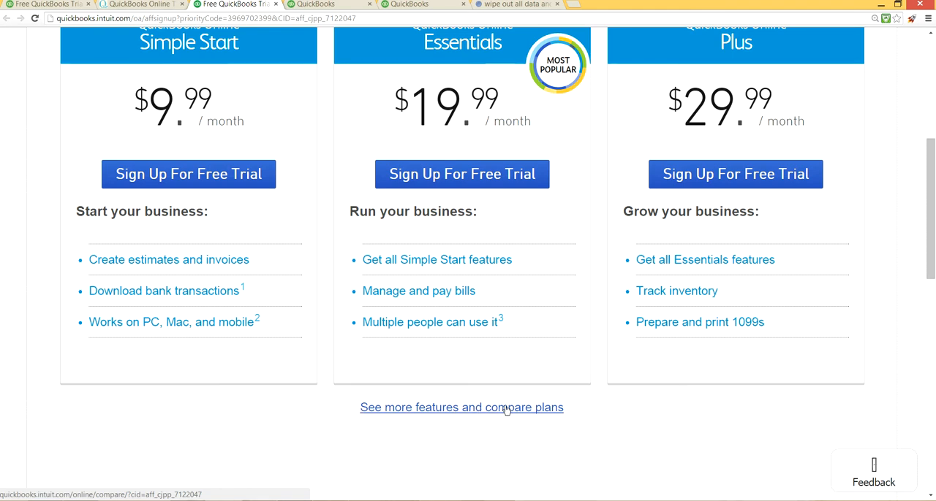
{"action": "scroll", "coordinate": [403, 139], "scroll_direction": "up", "scroll_amount": 1}
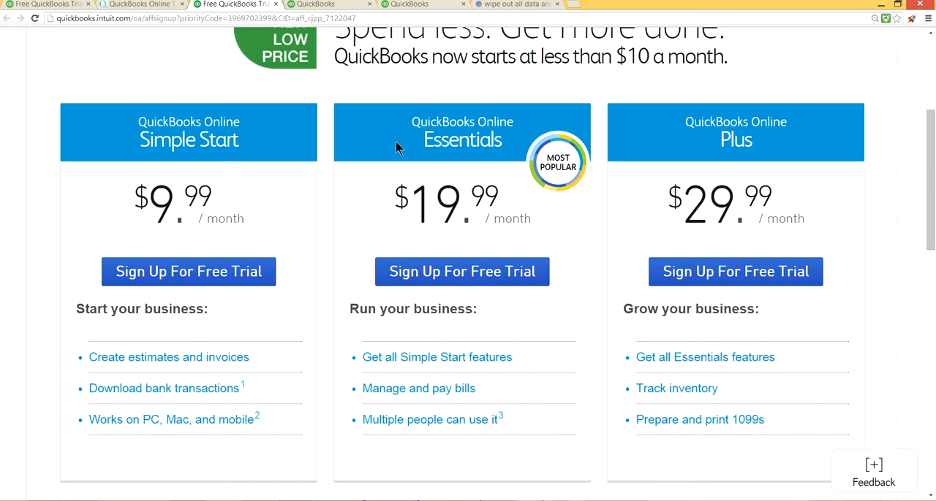
{"action": "scroll", "coordinate": [513, 312], "scroll_direction": "down", "scroll_amount": 2}
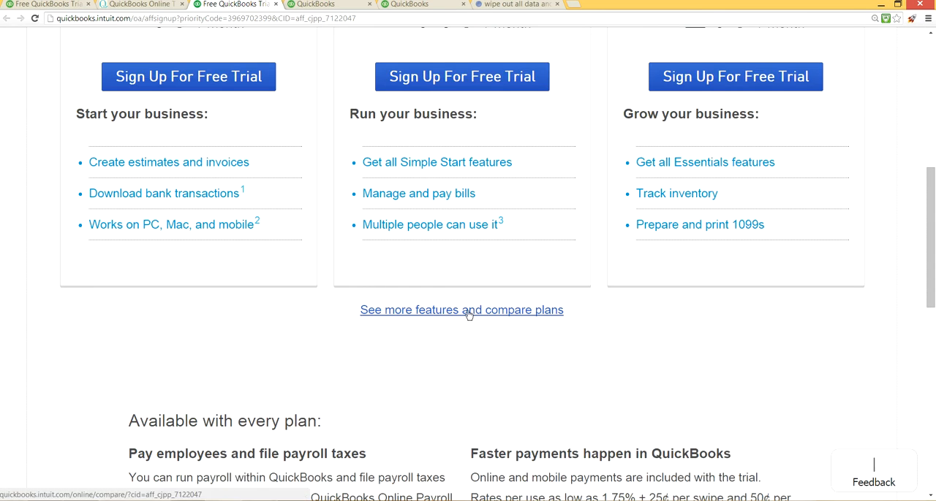
{"action": "left_click", "coordinate": [481, 310]}
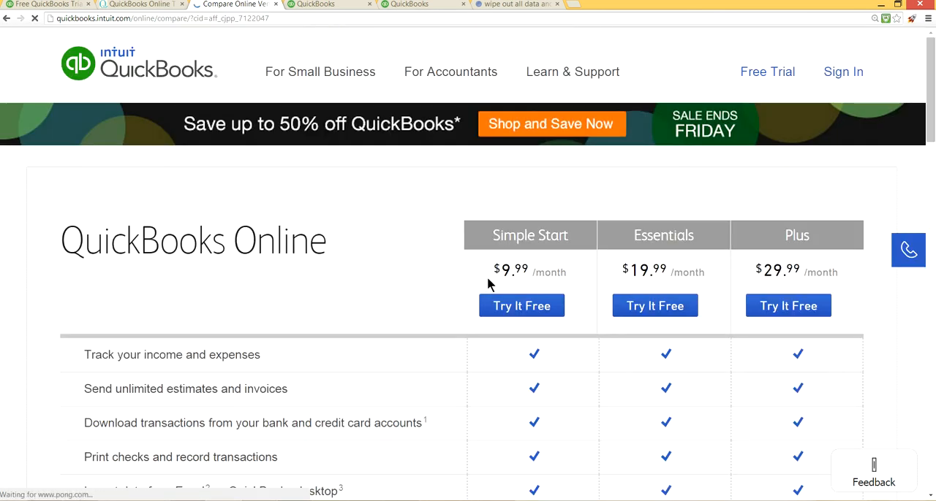
- Examine the comparison table for the features included in Simple Start, Essentials and Plus
{"action": "scroll", "coordinate": [578, 330], "scroll_direction": "down", "scroll_amount": 4}
{"action": "scroll", "coordinate": [599, 309], "scroll_direction": "up", "scroll_amount": 1}
{"action": "scroll", "coordinate": [599, 309], "scroll_direction": "down", "scroll_amount": 2}
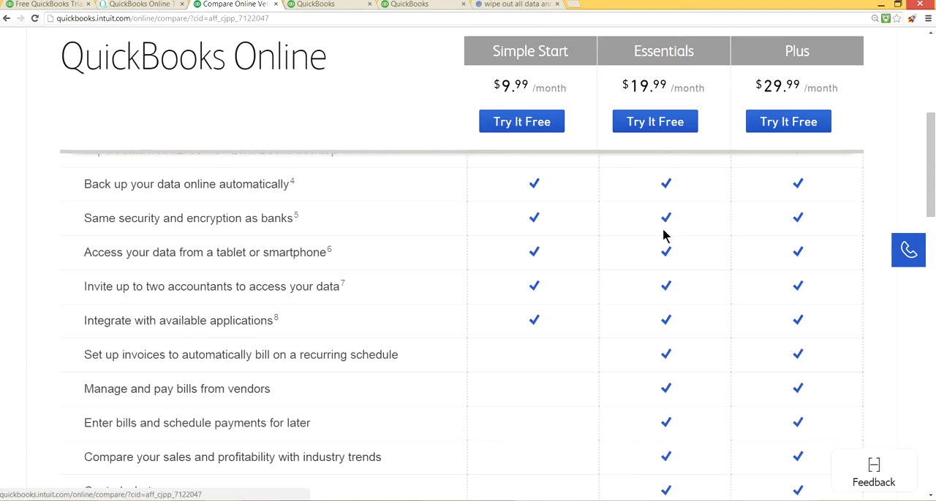
{"action": "scroll", "coordinate": [664, 236], "scroll_direction": "up", "scroll_amount": 3}
{"action": "scroll", "coordinate": [663, 236], "scroll_direction": "down", "scroll_amount": 5}
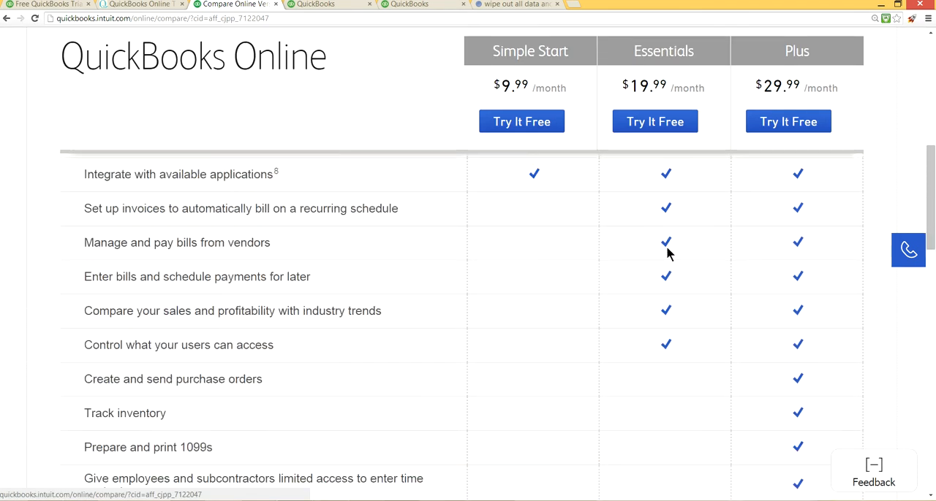
{"action": "scroll", "coordinate": [674, 329], "scroll_direction": "down", "scroll_amount": 2}
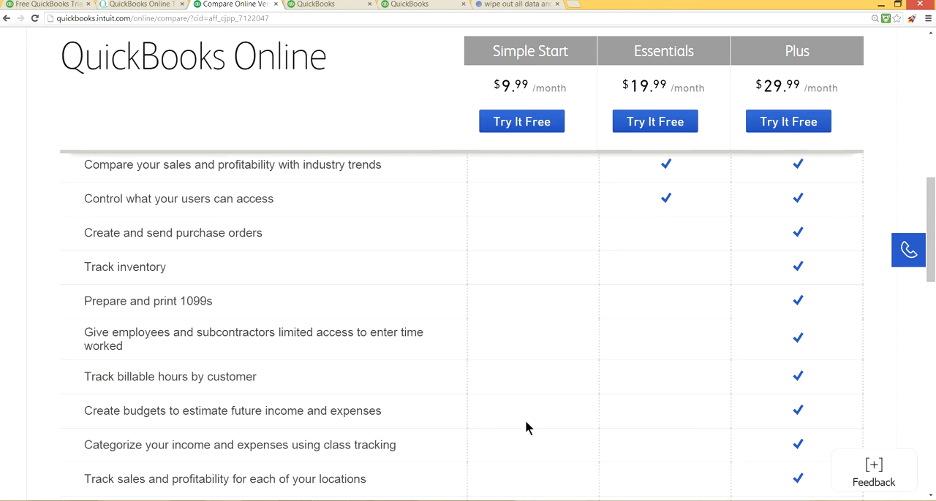
{"action": "scroll", "coordinate": [575, 424], "scroll_direction": "down", "scroll_amount": 3}
{"action": "scroll", "coordinate": [599, 381], "scroll_direction": "up", "scroll_amount": 6}
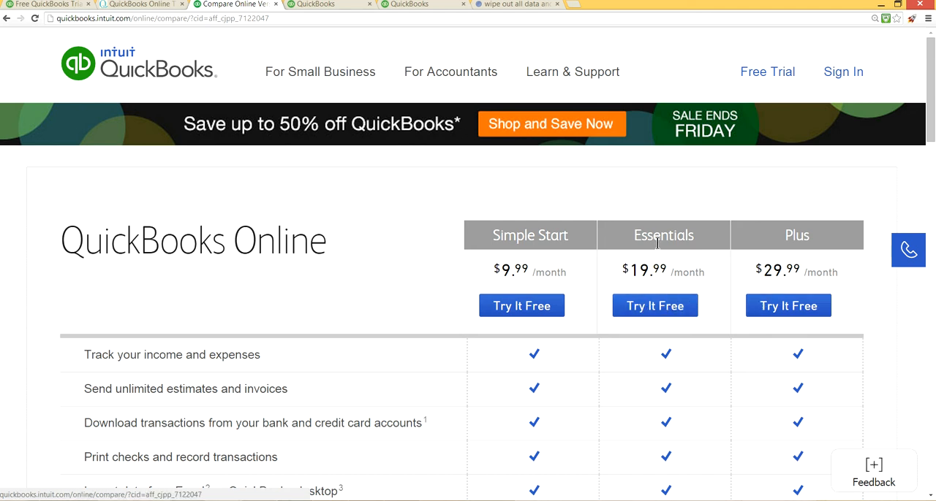
- Choose the free trial of the Essentials plan and bring its account sign-up form into view
{"action": "scroll", "coordinate": [659, 246], "scroll_direction": "down", "scroll_amount": 1}
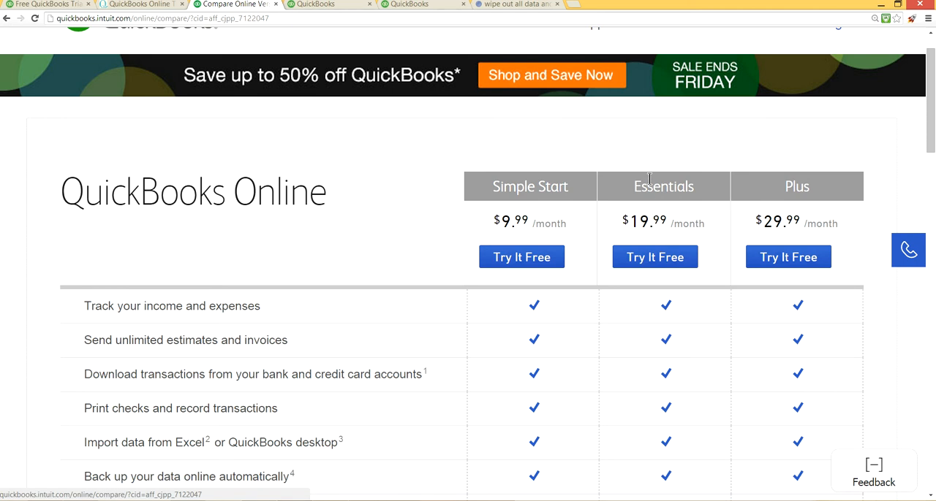
{"action": "scroll", "coordinate": [643, 235], "scroll_direction": "down", "scroll_amount": 1}
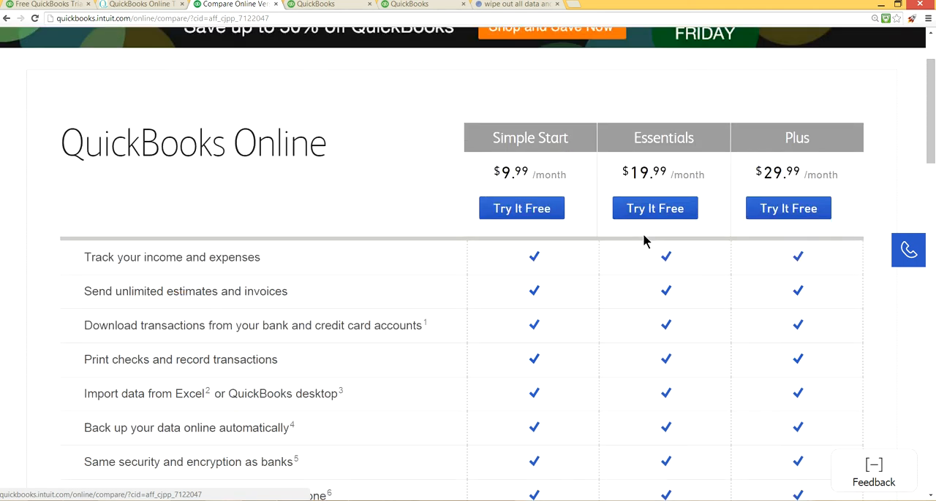
{"action": "scroll", "coordinate": [643, 238], "scroll_direction": "down", "scroll_amount": 2}
{"action": "scroll", "coordinate": [654, 216], "scroll_direction": "up", "scroll_amount": 3}
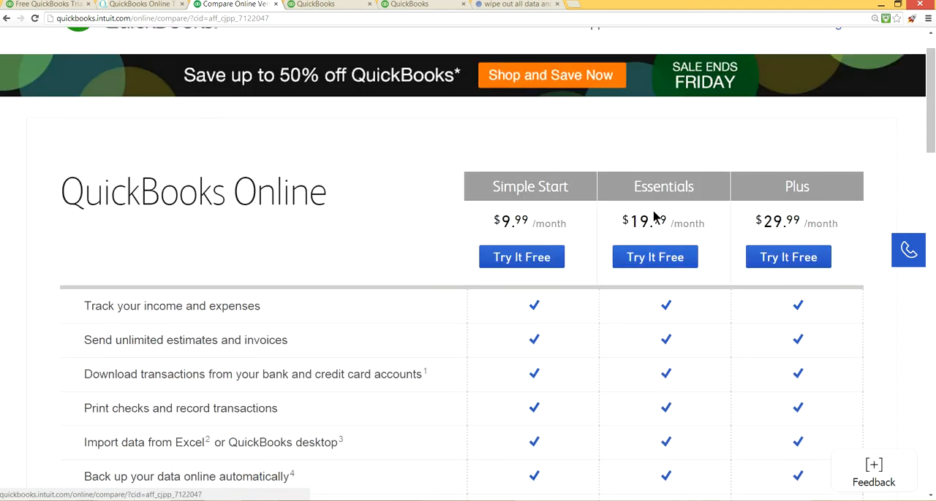
{"action": "left_click", "coordinate": [652, 264]}
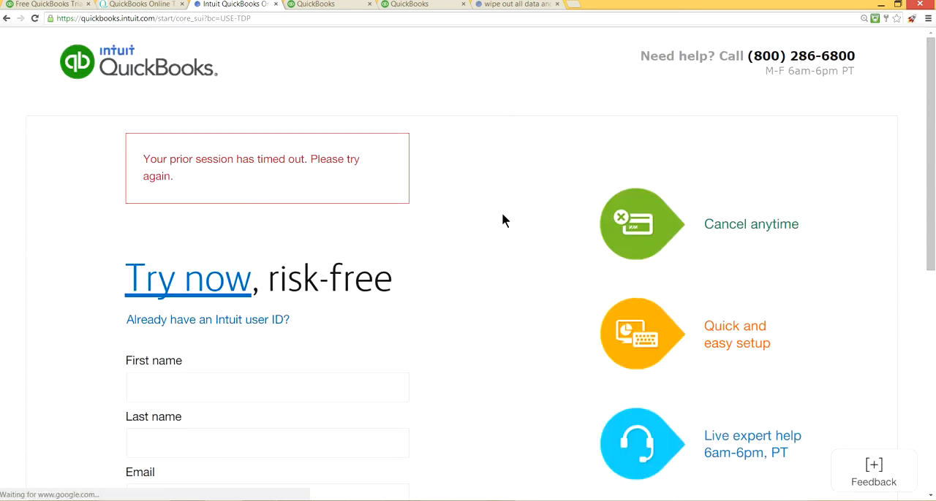
{"action": "scroll", "coordinate": [550, 268], "scroll_direction": "down", "scroll_amount": 3}
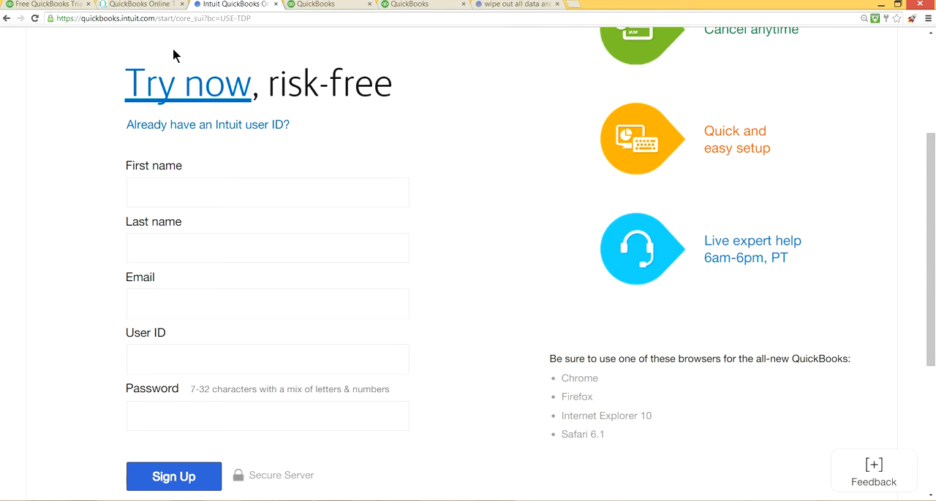
- Look over the sign-up links on the NewQBO.com home page and view the Essentials company's QuickBooks Online dashboard
{"action": "left_click", "coordinate": [131, 4]}
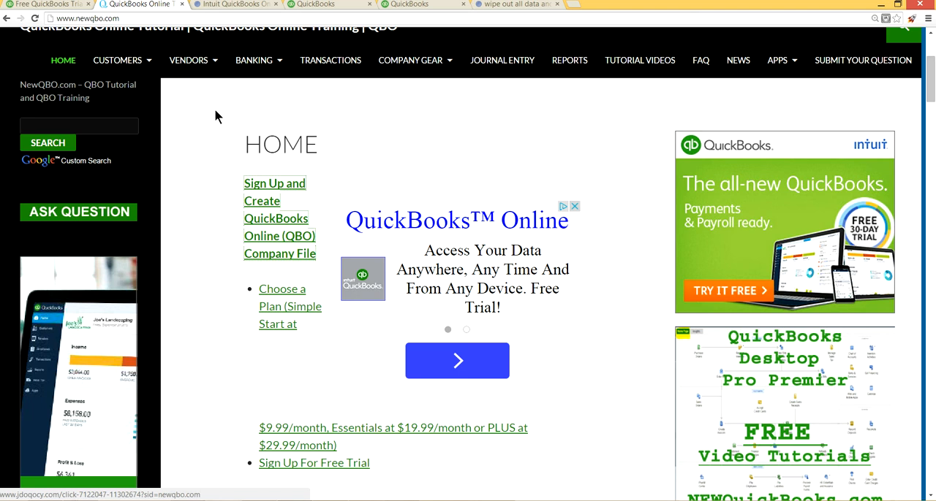
{"action": "scroll", "coordinate": [215, 111], "scroll_direction": "down", "scroll_amount": 2}
{"action": "scroll", "coordinate": [215, 116], "scroll_direction": "down", "scroll_amount": 2}
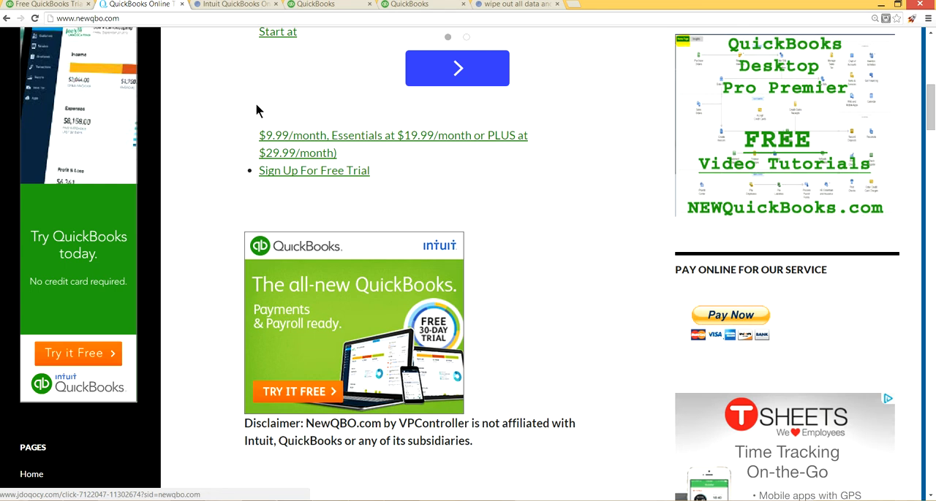
{"action": "left_click", "coordinate": [397, 5]}
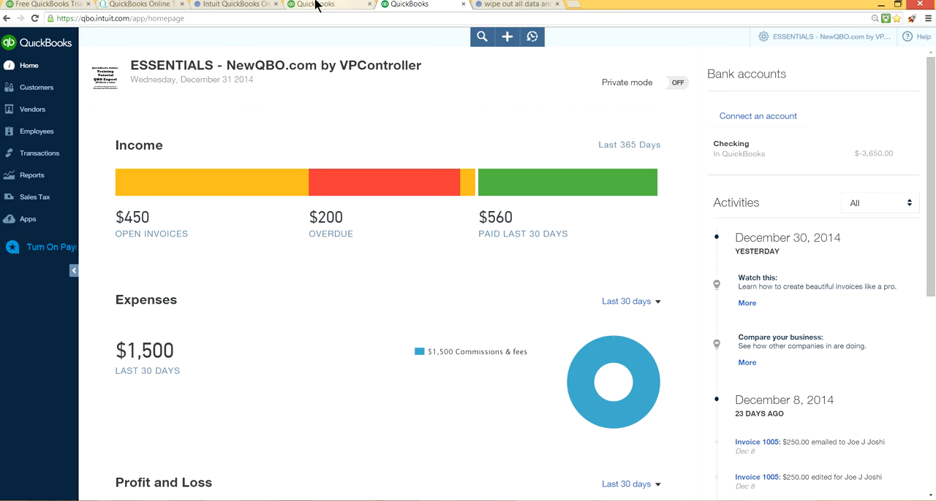
- Close the browser page showing Intuit's free trial plans
{"action": "left_click", "coordinate": [137, 6]}
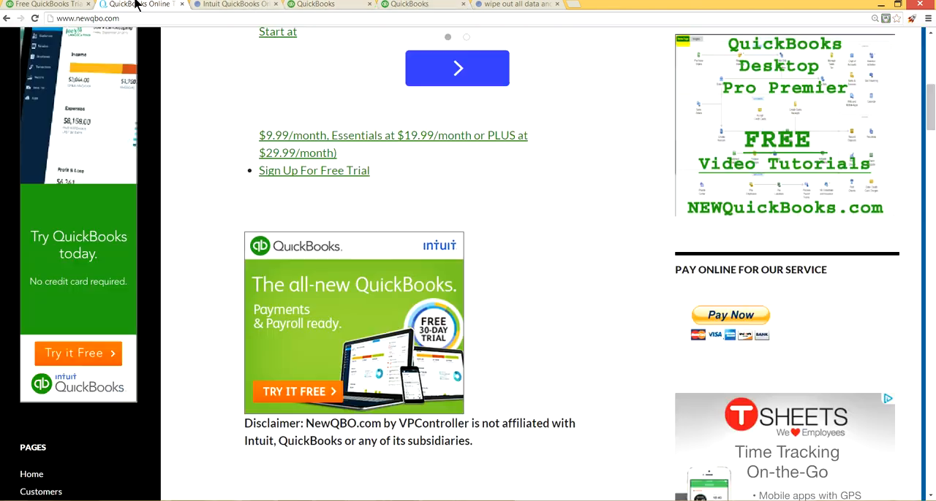
{"action": "left_click", "coordinate": [67, 5]}
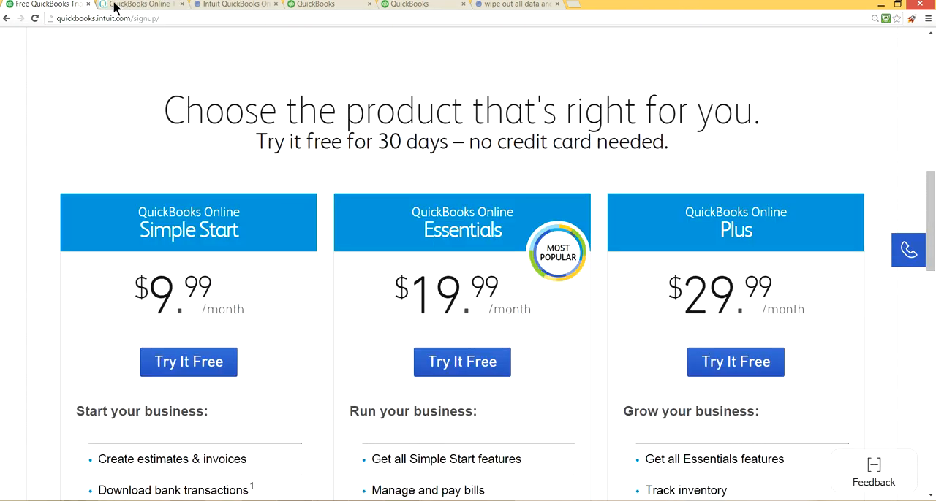
{"action": "left_click", "coordinate": [88, 5]}
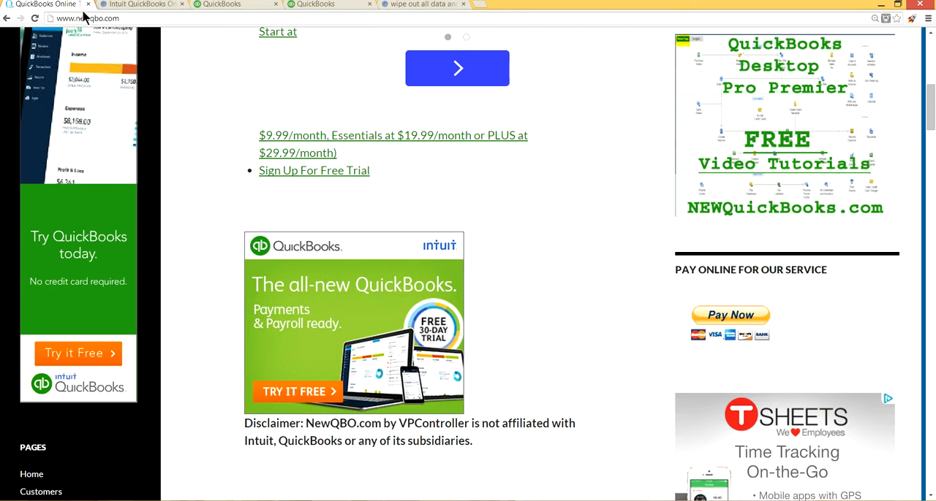
{"action": "left_click", "coordinate": [229, 5]}
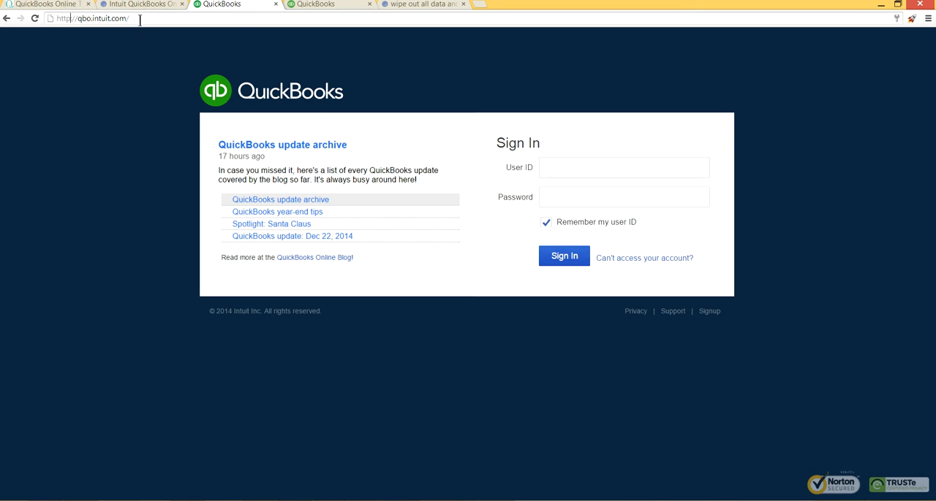
{"action": "left_click_drag", "start_coordinate": [137, 20], "coordinate": [53, 18]}
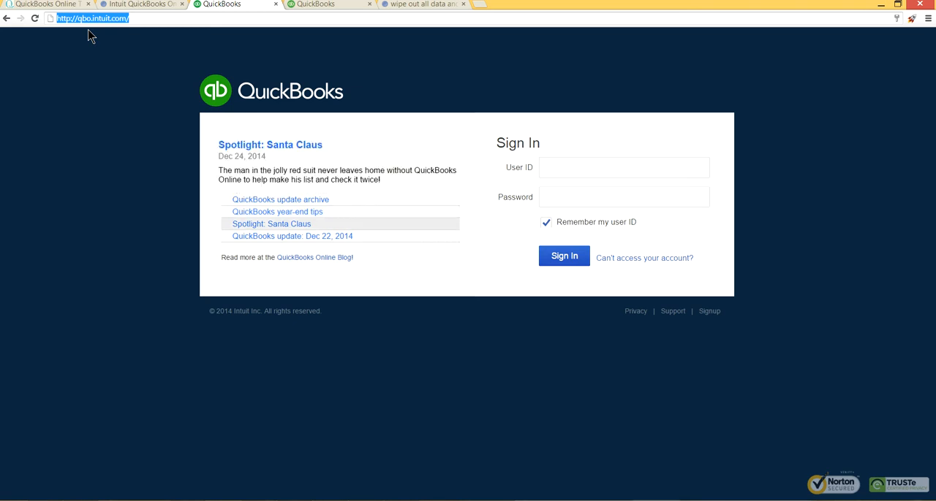
{"action": "left_click", "coordinate": [146, 19]}
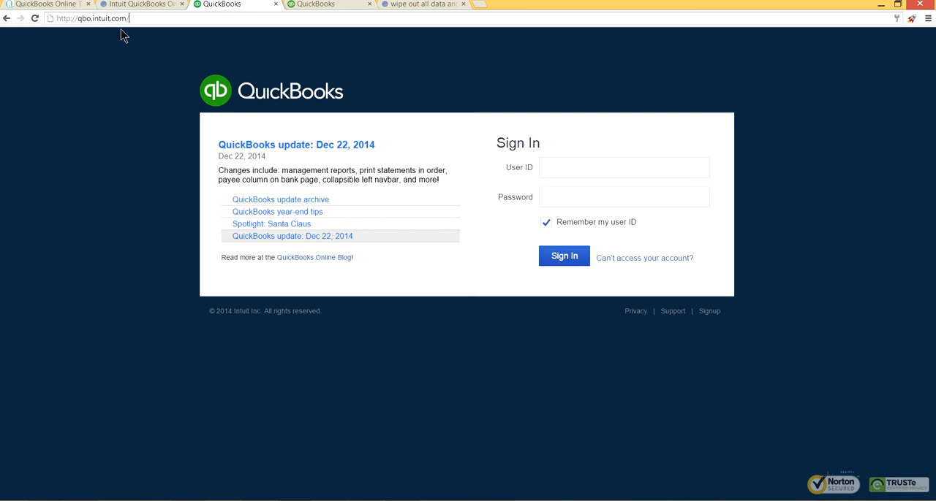
- Close the QuickBooks sign-in and free trial sign-up pages and move the Essentials company's page ahead of the other open pages
{"action": "left_click", "coordinate": [275, 4]}
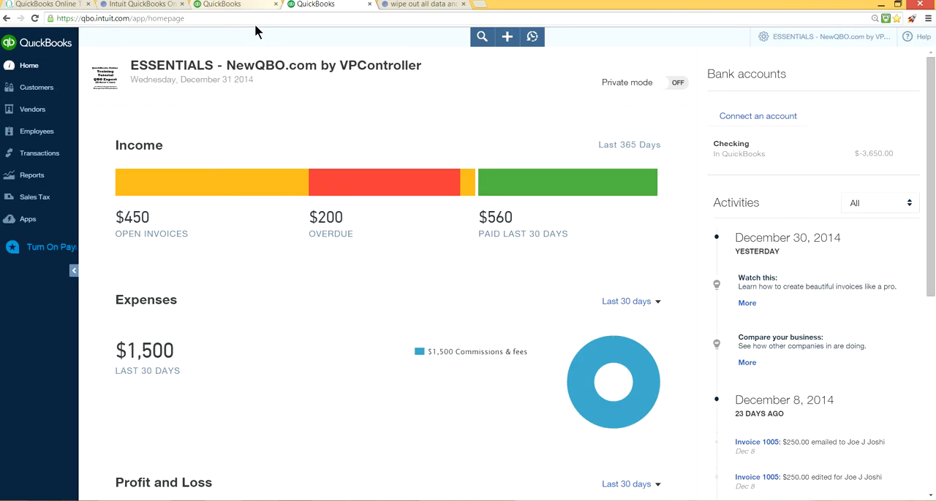
{"action": "left_click", "coordinate": [150, 7]}
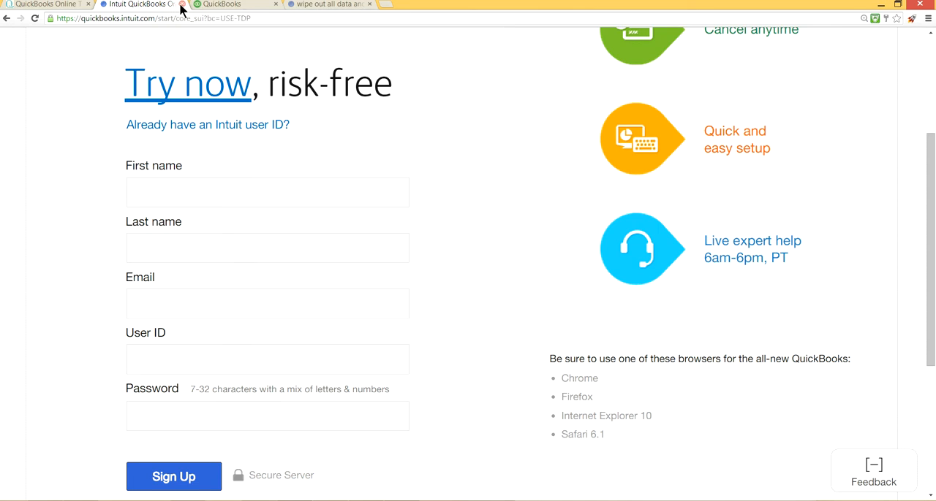
{"action": "left_click", "coordinate": [180, 4]}
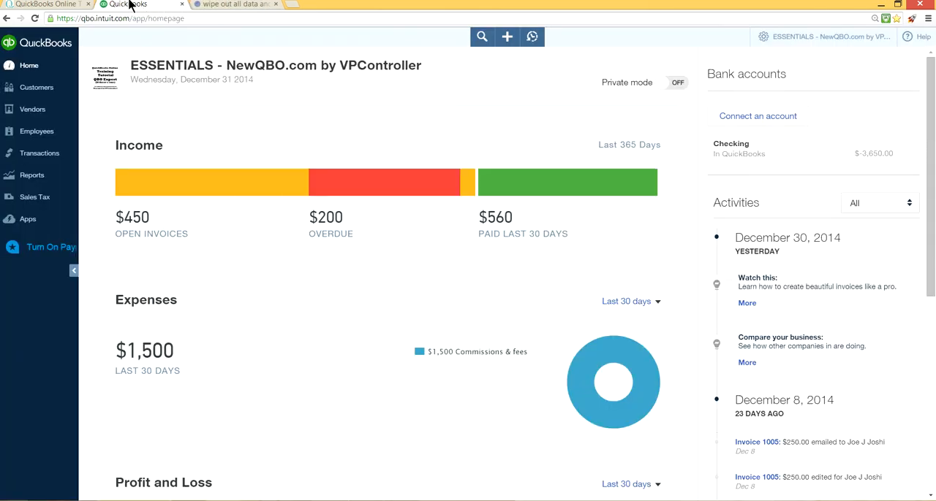
{"action": "left_click_drag", "start_coordinate": [130, 5], "coordinate": [35, 4]}
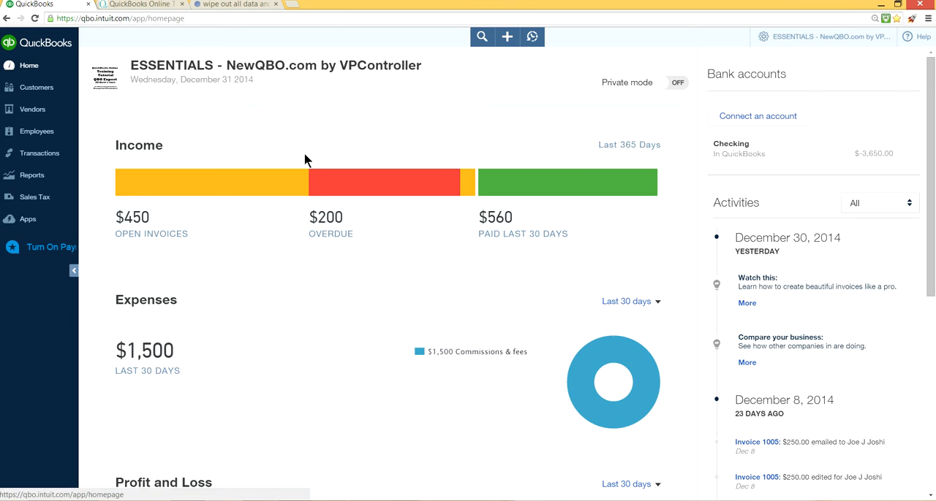
- Look over the customer, vendor, employee and other transaction types available to create
{"action": "left_click", "coordinate": [506, 38]}
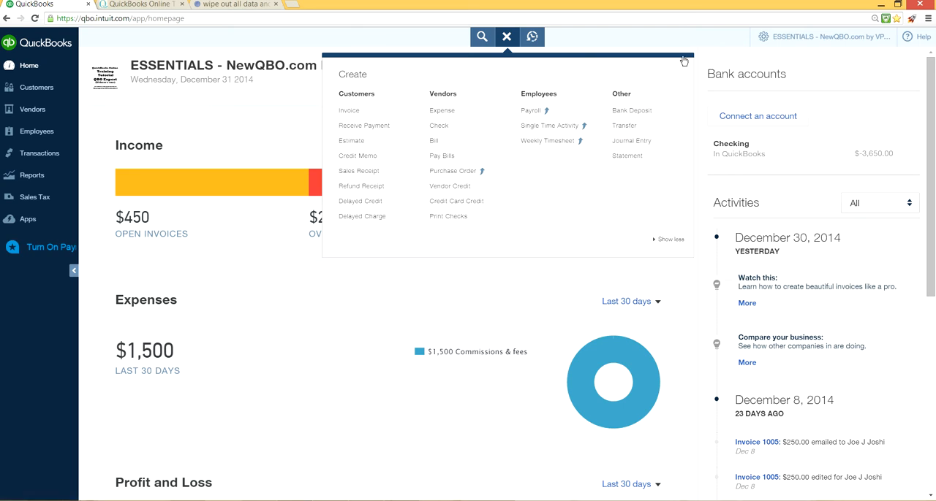
{"action": "left_click", "coordinate": [619, 39]}
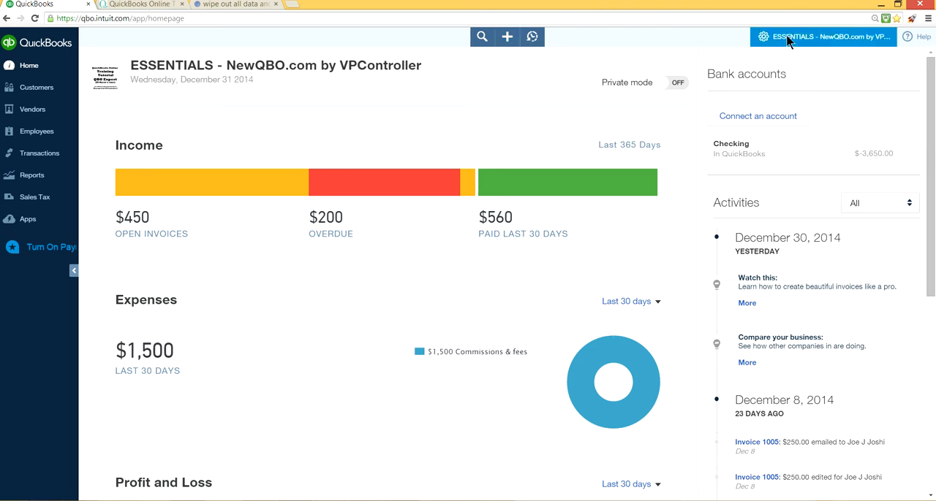
- Open the company settings and review the Company, Sales, Expenses, Payments and Advanced sections
{"action": "left_click", "coordinate": [788, 40]}
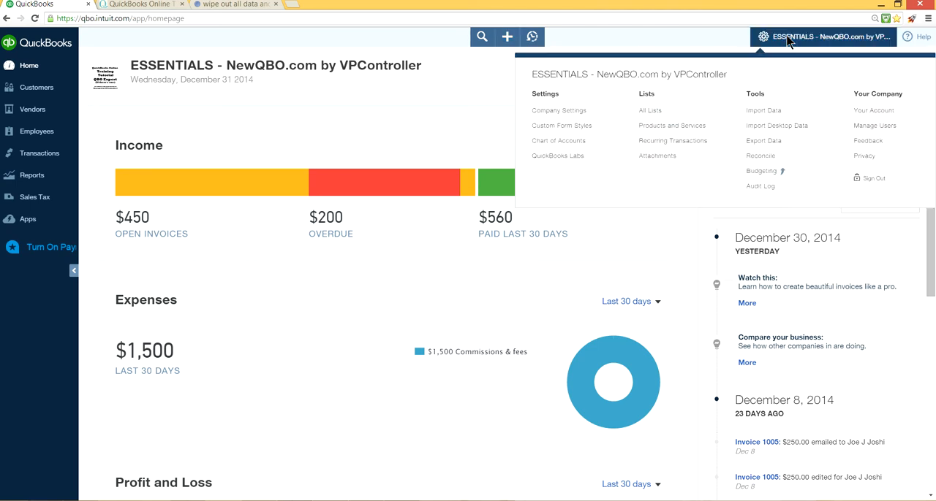
{"action": "left_click", "coordinate": [563, 115]}
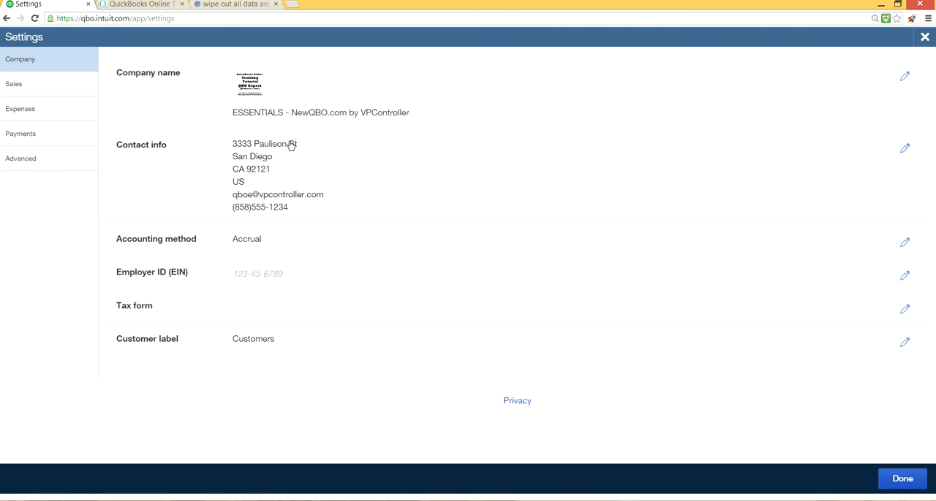
{"action": "left_click", "coordinate": [30, 84]}
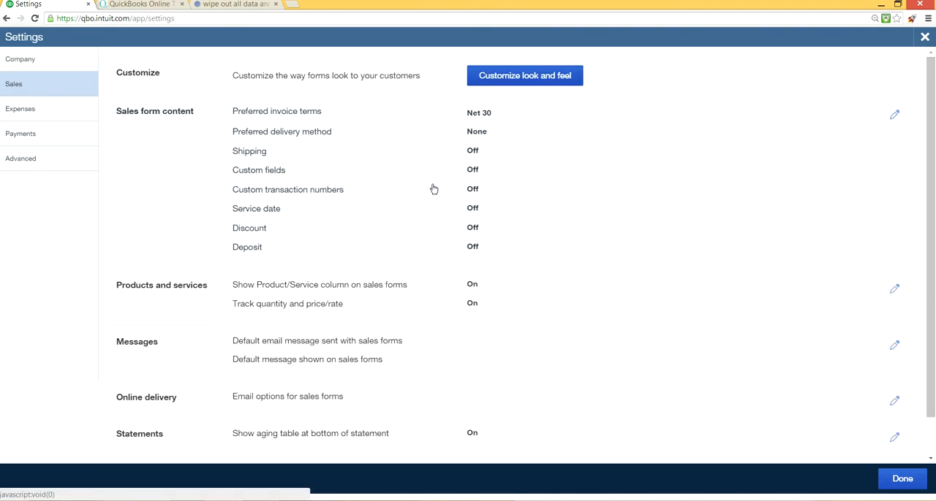
{"action": "left_click", "coordinate": [25, 111]}
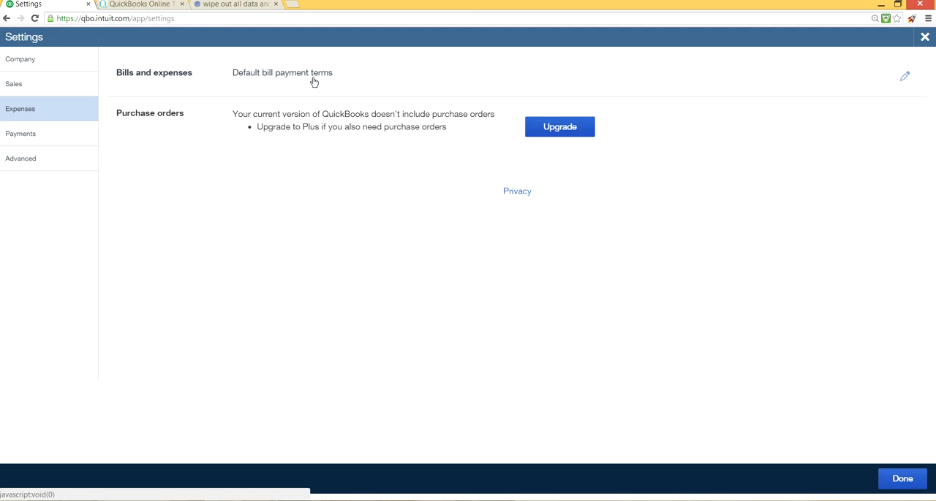
{"action": "left_click", "coordinate": [65, 134]}
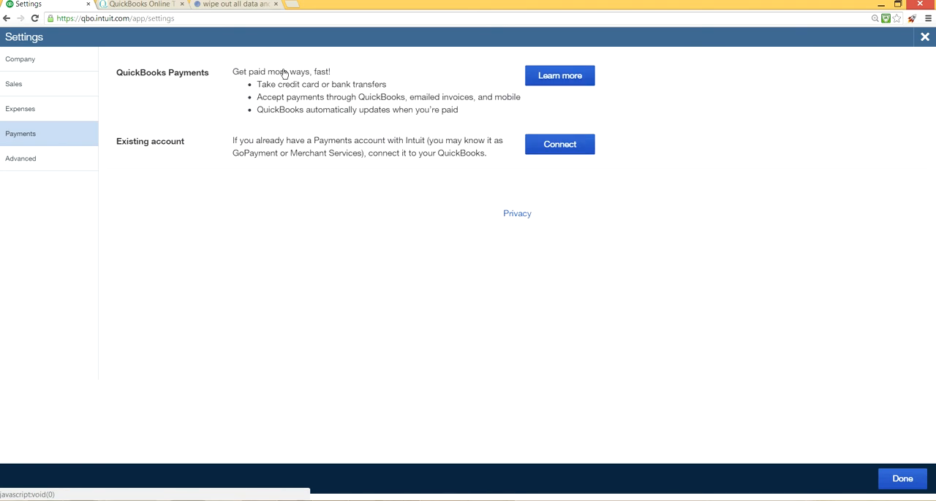
{"action": "left_click", "coordinate": [31, 161]}
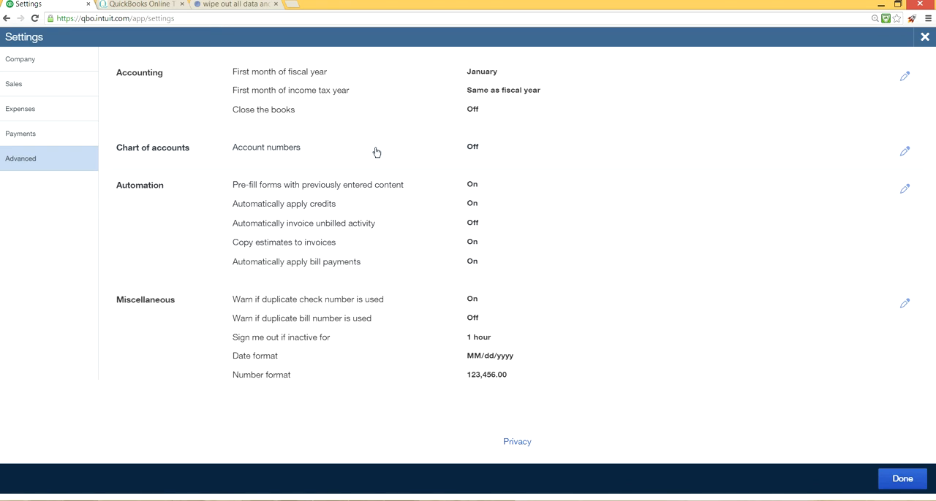
- Enable account numbers for the chart of accounts in the Advanced settings and save
{"action": "left_click", "coordinate": [473, 149]}
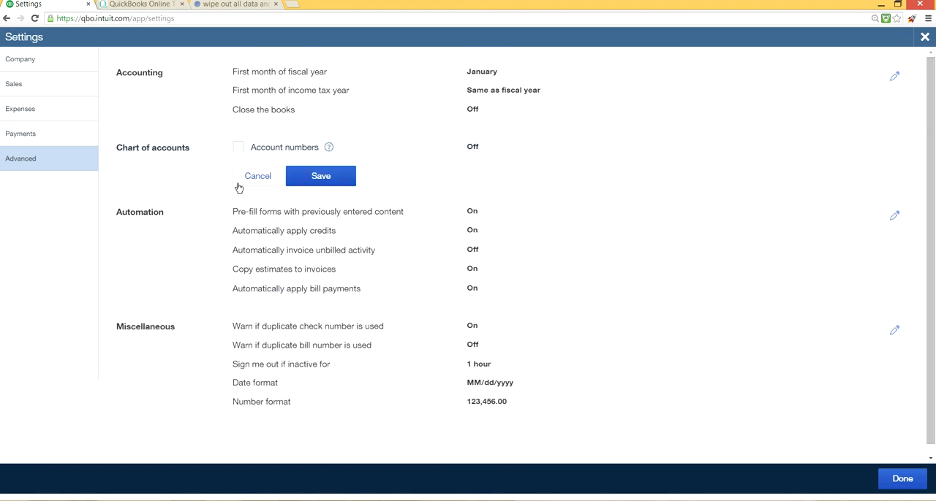
{"action": "left_click", "coordinate": [239, 147]}
{"action": "left_click", "coordinate": [316, 178]}
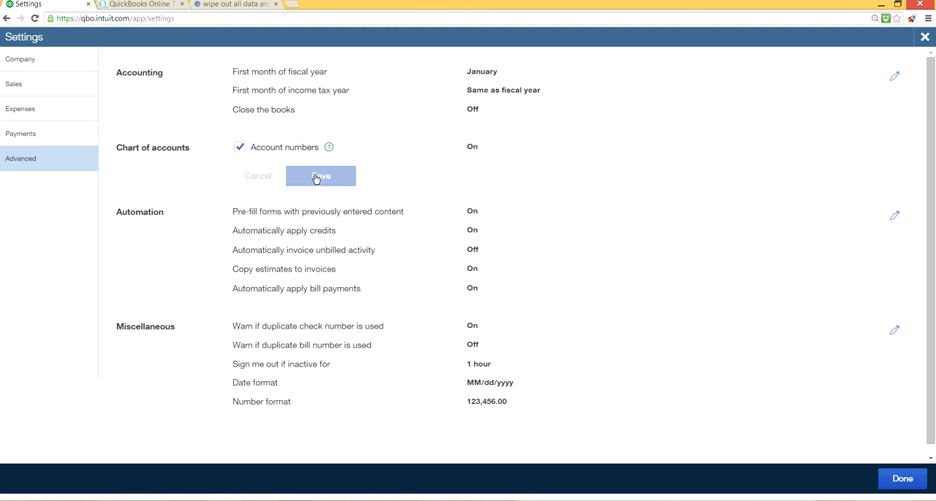
- Turn account numbers off again, save the change and close the company settings
{"action": "left_click", "coordinate": [470, 150]}
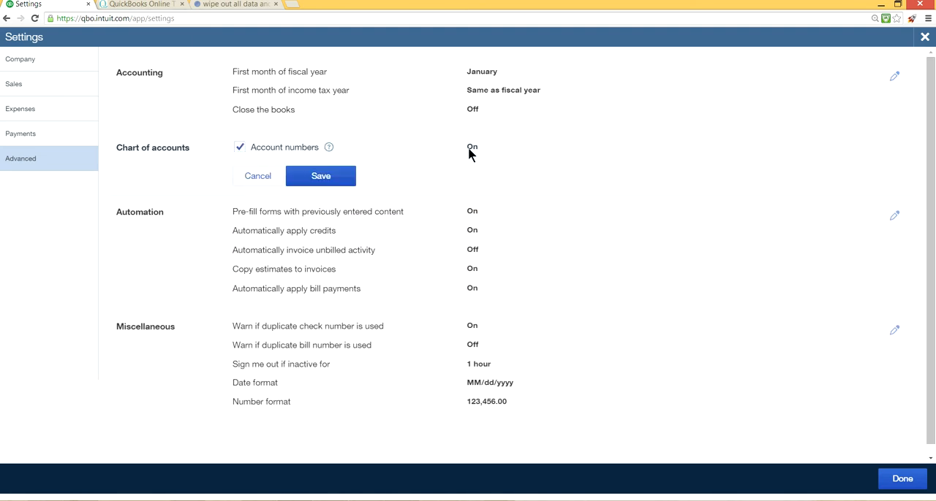
{"action": "left_click", "coordinate": [237, 149]}
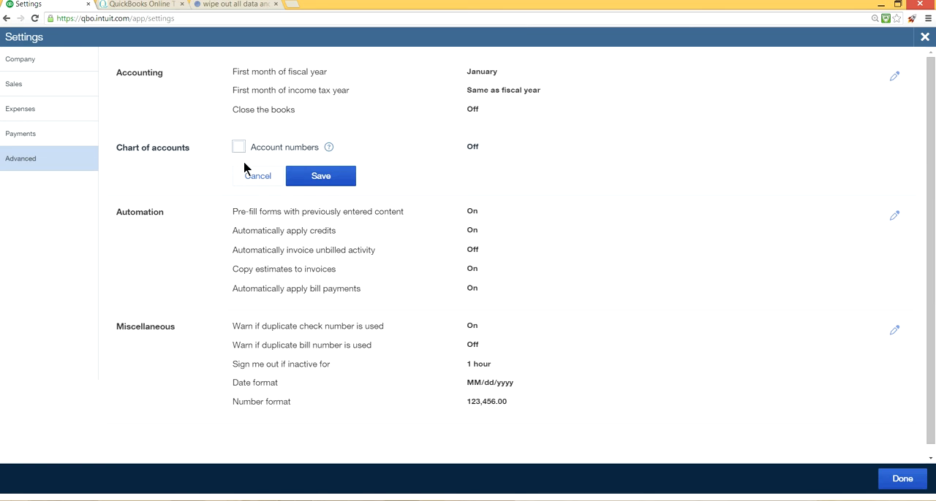
{"action": "left_click", "coordinate": [315, 181]}
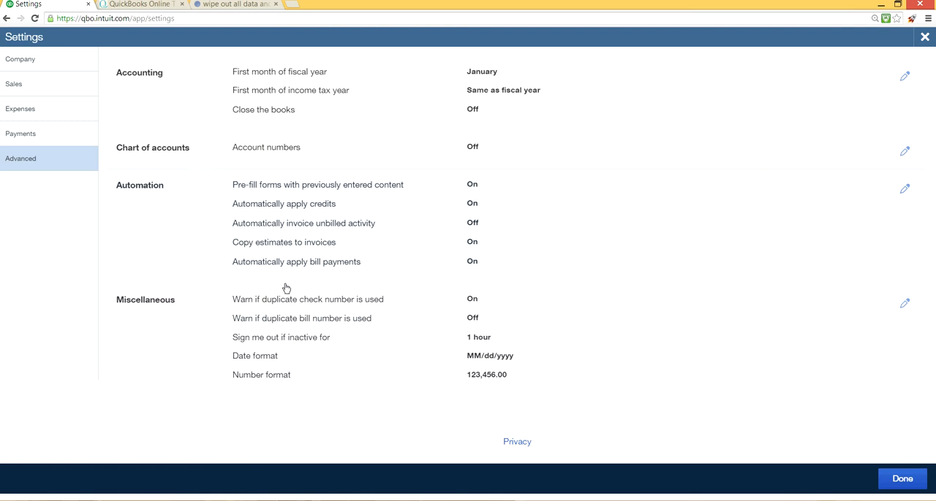
{"action": "left_click", "coordinate": [923, 39]}
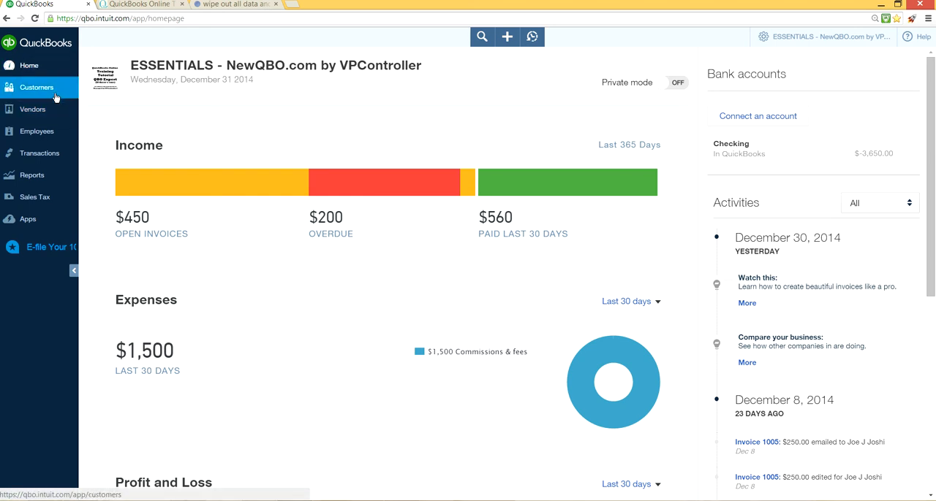
- View the Banking page and the Bank of America login form for adding an account, and close the form without logging in
{"action": "left_click", "coordinate": [60, 156]}
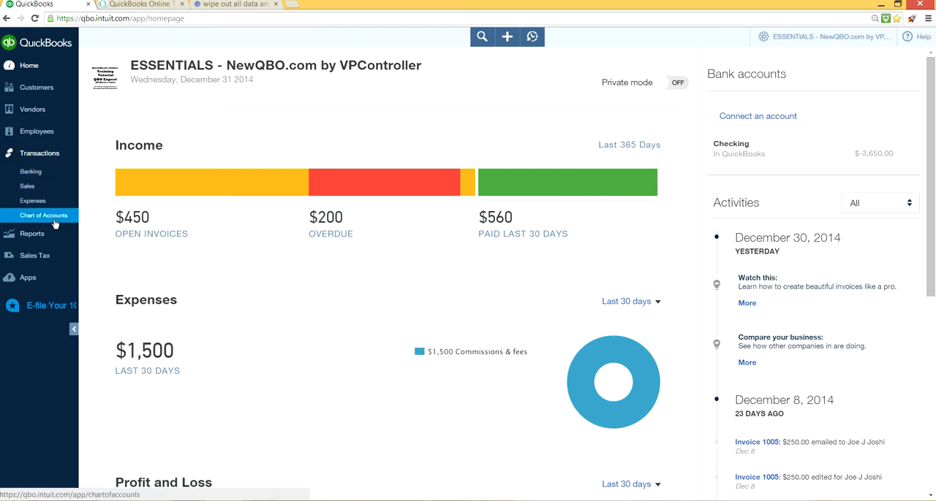
{"action": "left_click", "coordinate": [41, 175]}
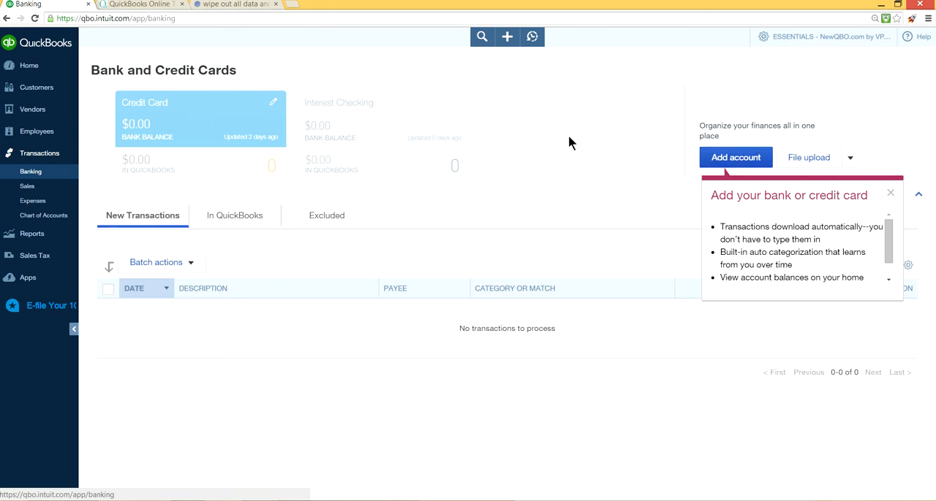
{"action": "left_click", "coordinate": [764, 155]}
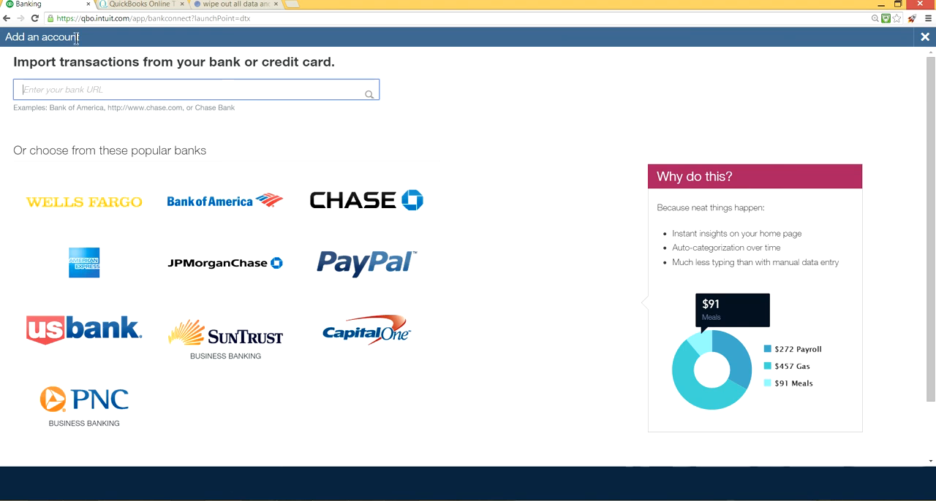
{"action": "left_click", "coordinate": [59, 89]}
{"action": "left_click", "coordinate": [225, 206]}
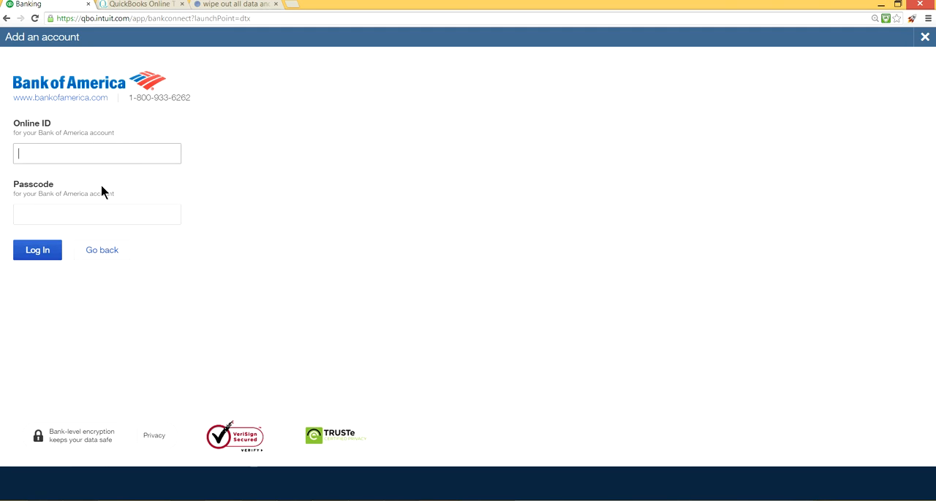
{"action": "left_click", "coordinate": [923, 38]}
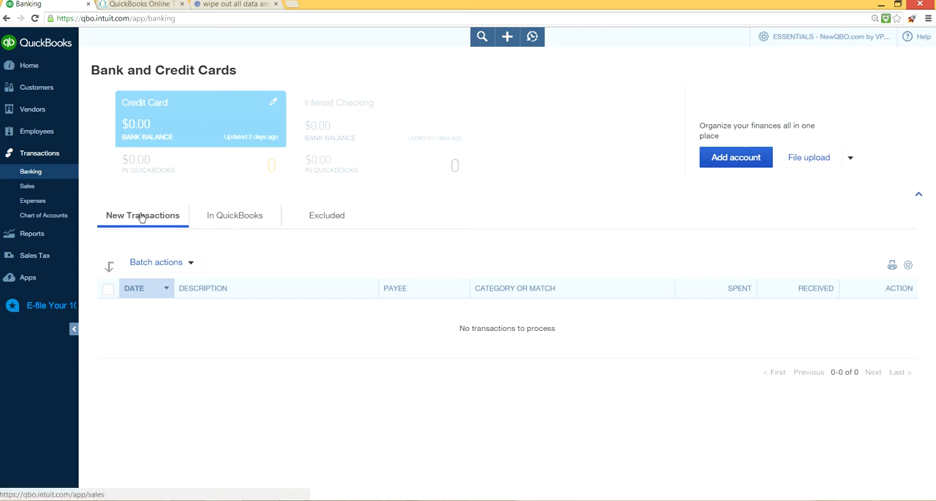
- View the Sales Transactions, Expense Transactions and Chart of Accounts pages and return to the company home page
{"action": "left_click", "coordinate": [35, 192]}
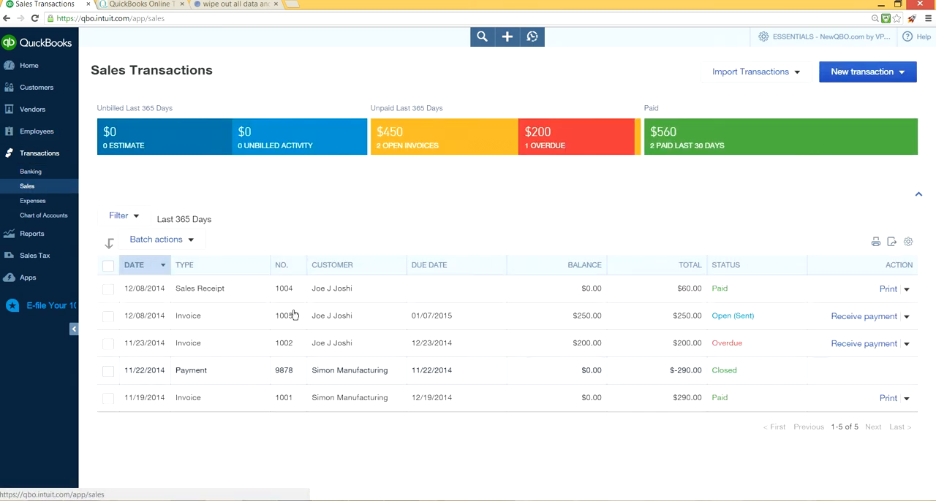
{"action": "left_click", "coordinate": [44, 201]}
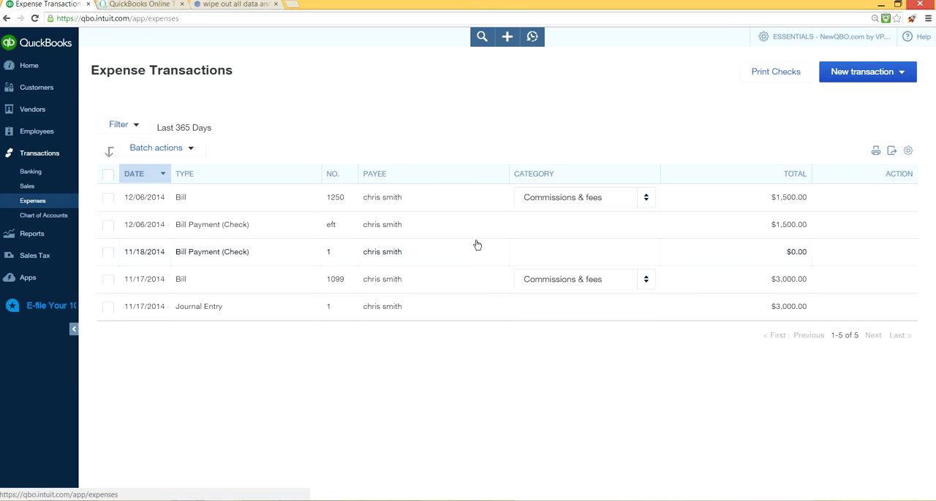
{"action": "left_click", "coordinate": [55, 216]}
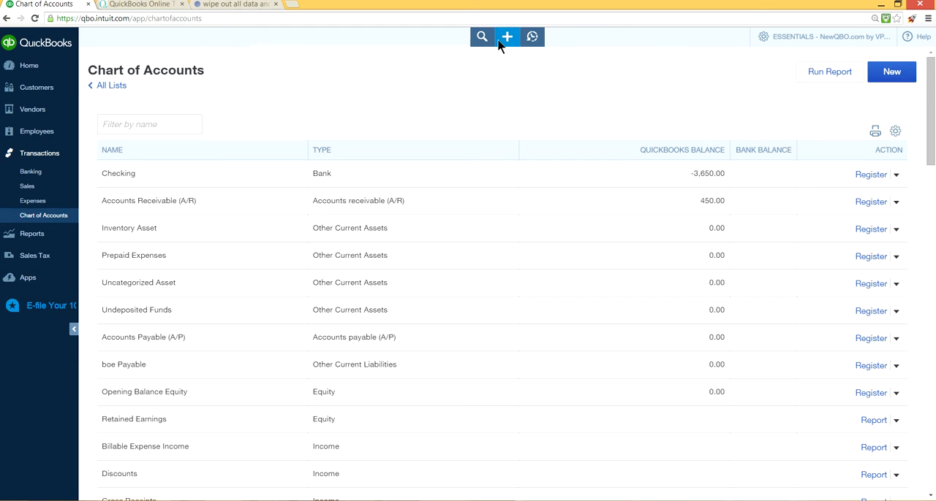
{"action": "left_click", "coordinate": [44, 67]}
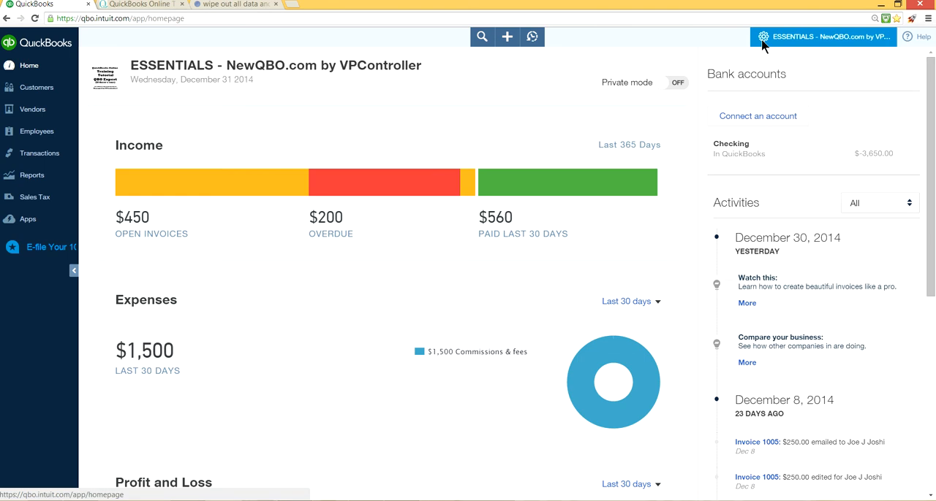
- Look over the settings, lists, tools and company options of the Essentials company
{"action": "left_click", "coordinate": [804, 43]}
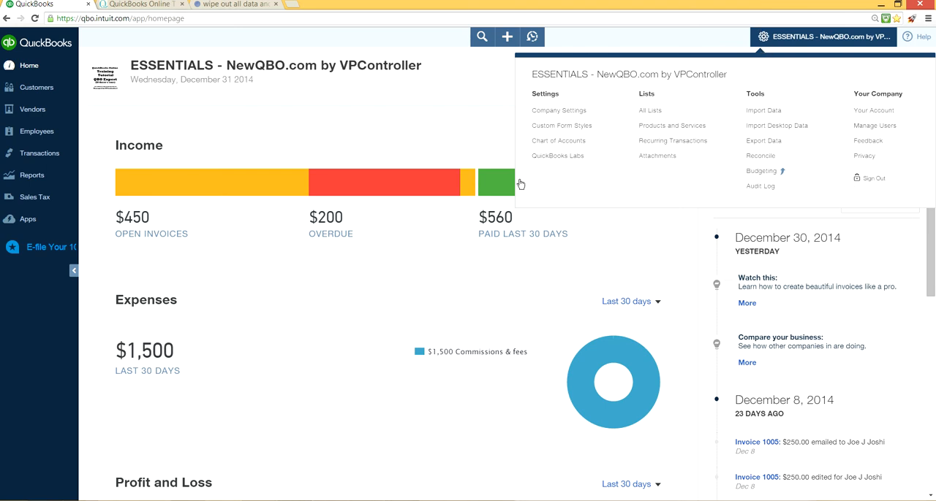
{"action": "left_click", "coordinate": [453, 111]}
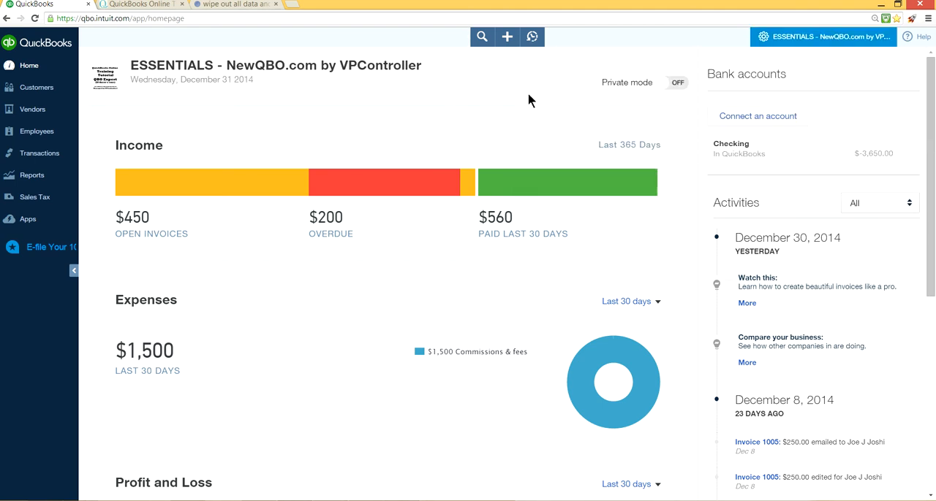
- Start a new invoice and choose Simon Manufacturing as its customer
{"action": "left_click", "coordinate": [506, 38]}
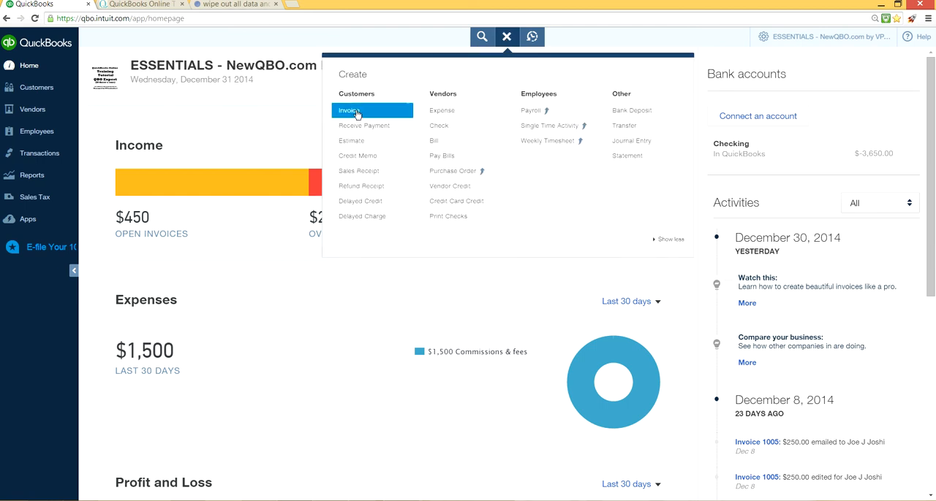
{"action": "left_click", "coordinate": [360, 111]}
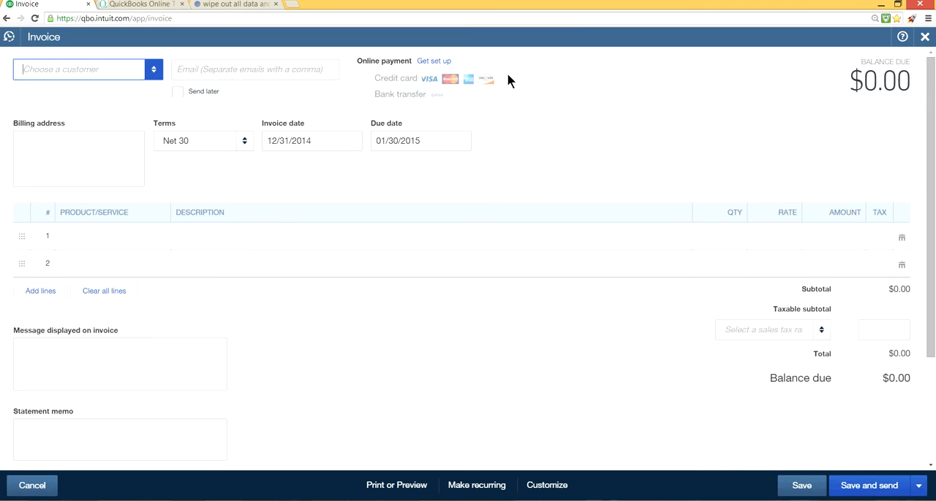
{"action": "left_click", "coordinate": [156, 70]}
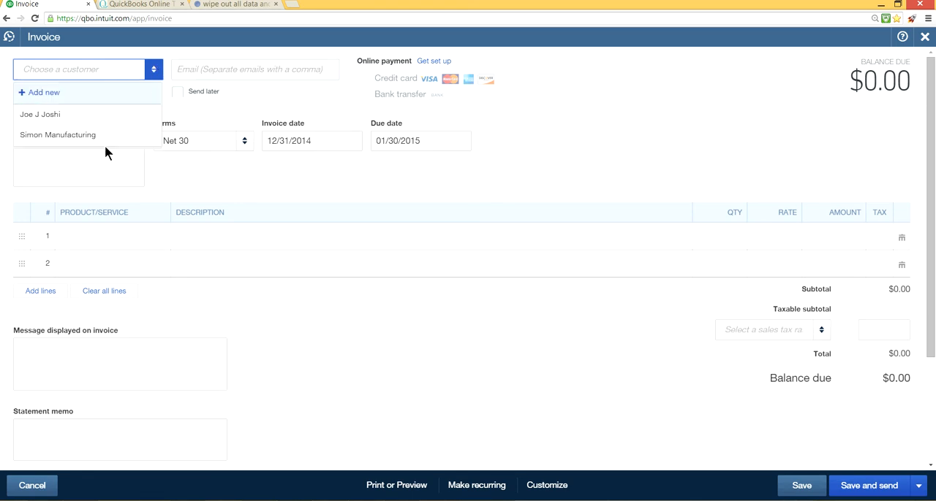
{"action": "left_click", "coordinate": [57, 136]}
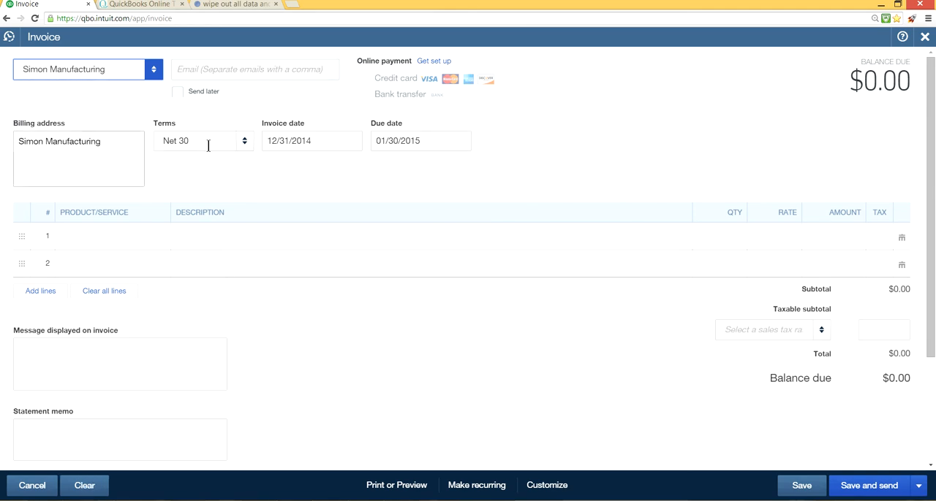
{"action": "left_click", "coordinate": [130, 236]}
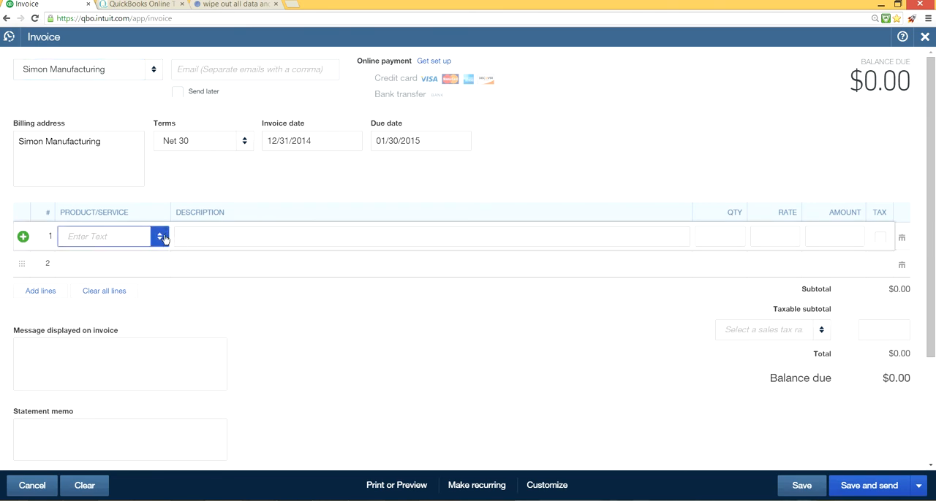
{"action": "left_click", "coordinate": [159, 237]}
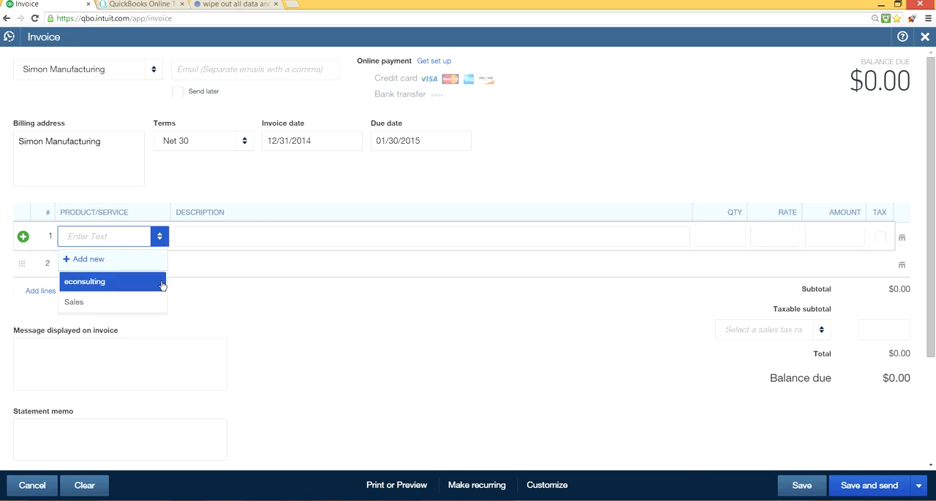
{"action": "left_click", "coordinate": [87, 304]}
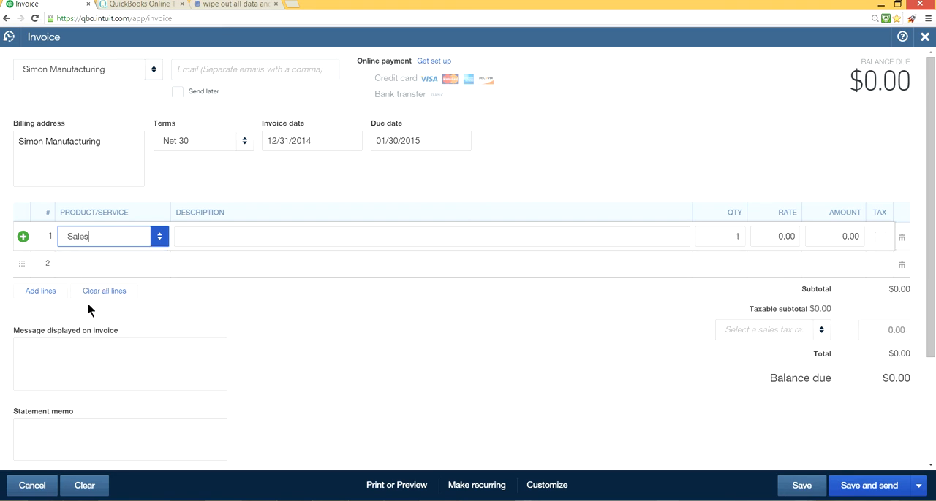
{"action": "left_click", "coordinate": [159, 236]}
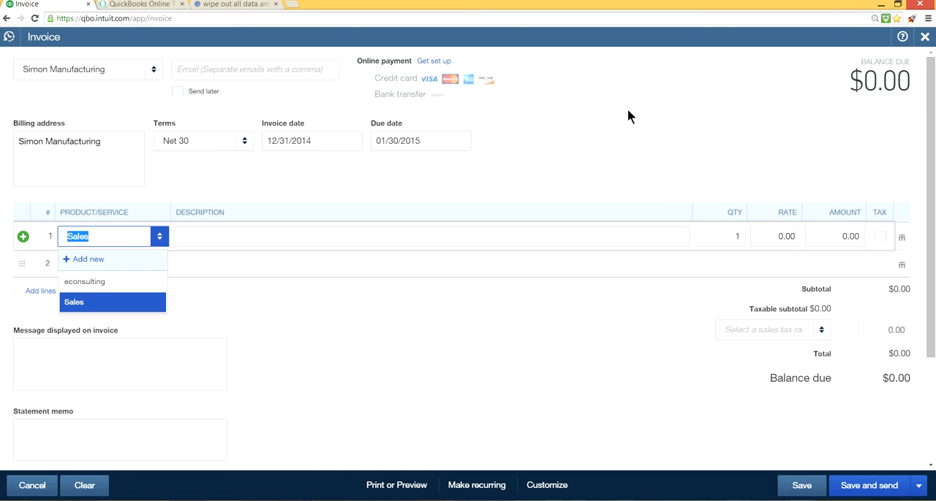
{"action": "left_click_drag", "start_coordinate": [630, 112], "coordinate": [927, 80]}
{"action": "left_click", "coordinate": [925, 36]}
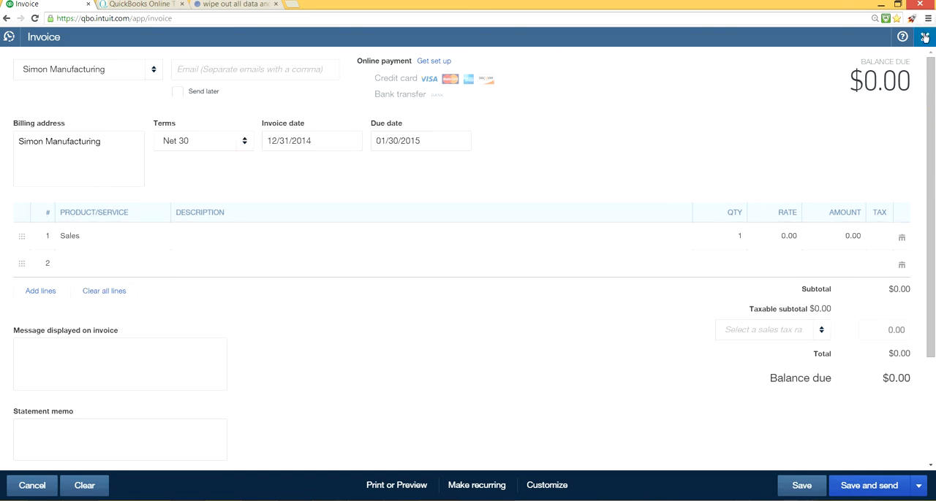
{"action": "left_click", "coordinate": [530, 285]}
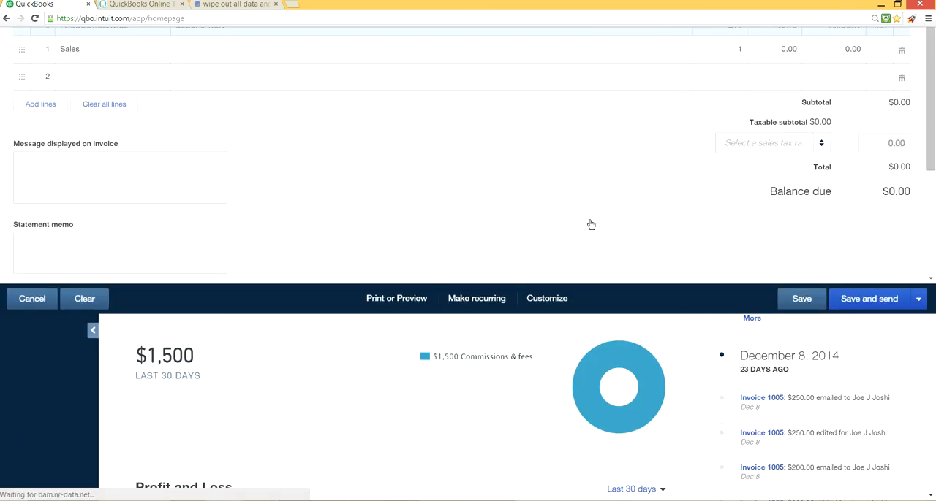
- View the company's Products and Services list and the options for creating transactions
{"action": "left_click", "coordinate": [758, 48]}
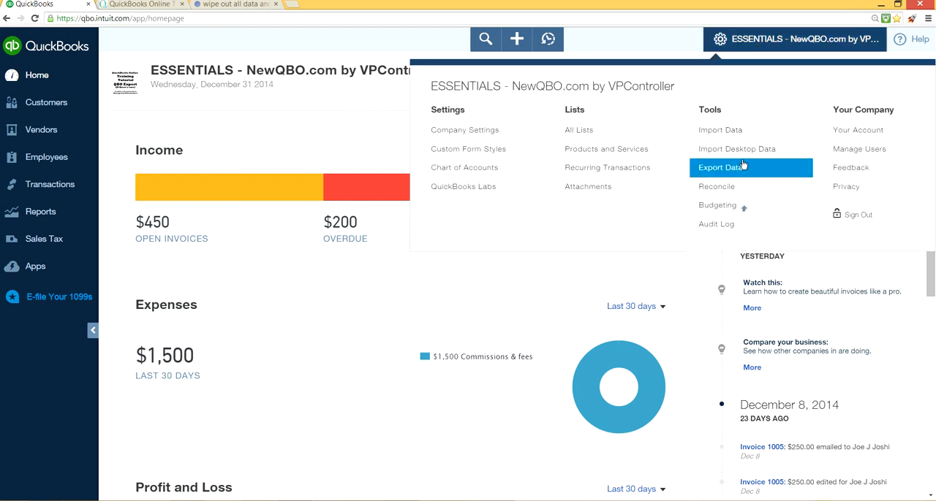
{"action": "left_click", "coordinate": [591, 160]}
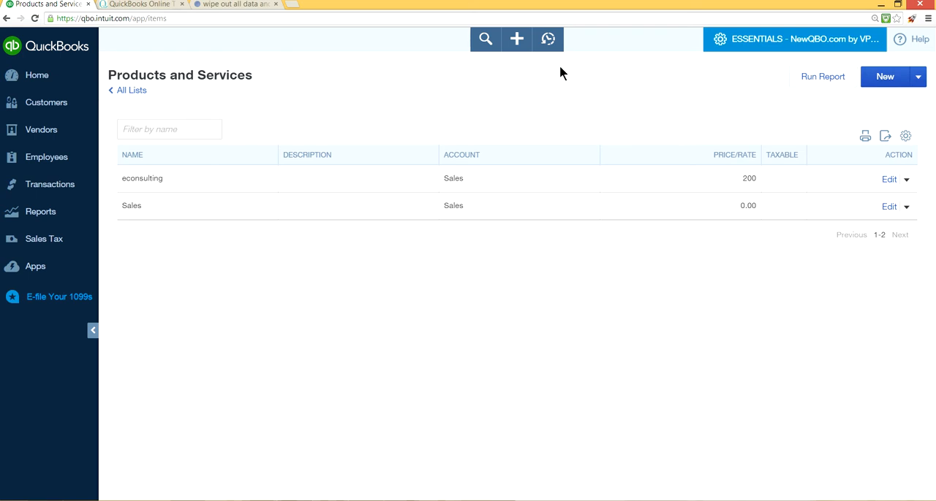
{"action": "left_click", "coordinate": [518, 41]}
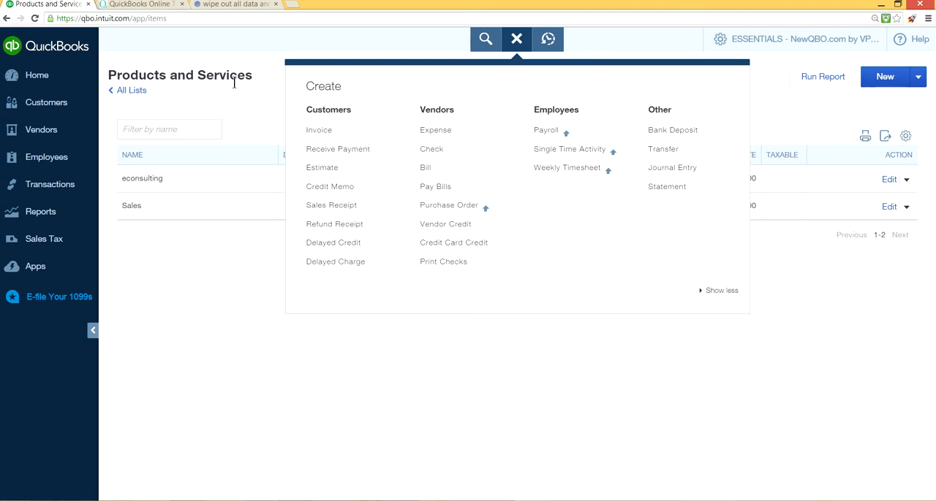
{"action": "left_click", "coordinate": [278, 98]}
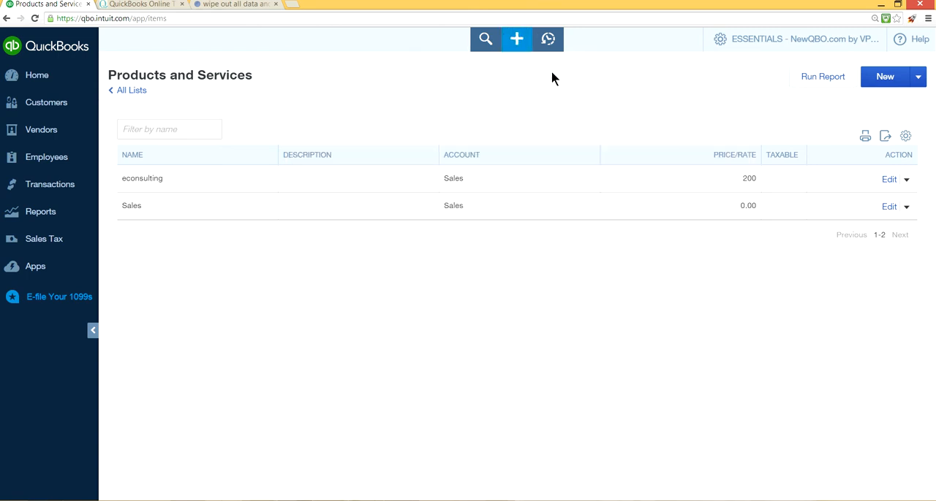
- Start a new invoice for Simon Manufacturing
{"action": "left_click", "coordinate": [522, 48]}
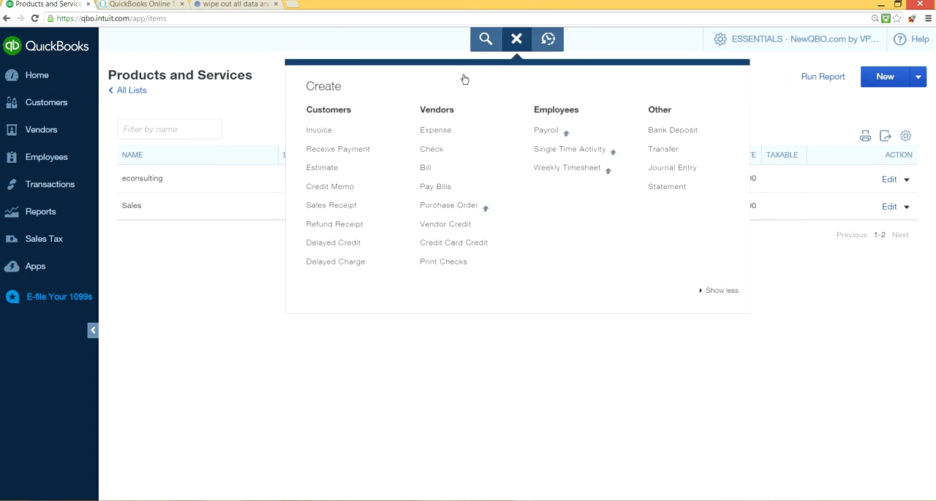
{"action": "left_click", "coordinate": [335, 137]}
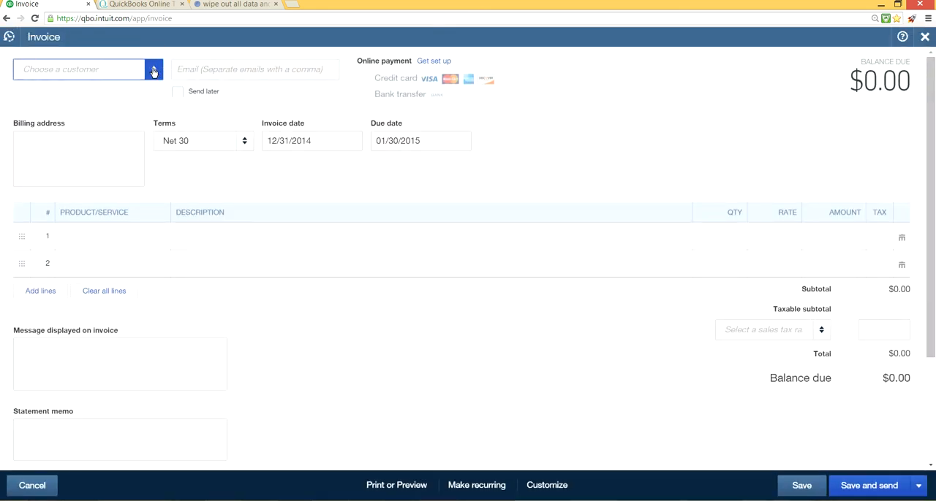
{"action": "left_click", "coordinate": [154, 68]}
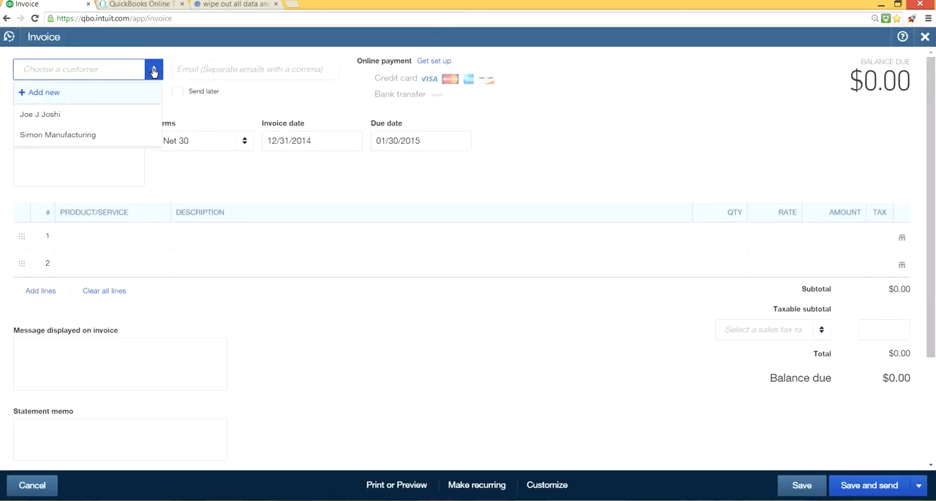
{"action": "left_click", "coordinate": [110, 132]}
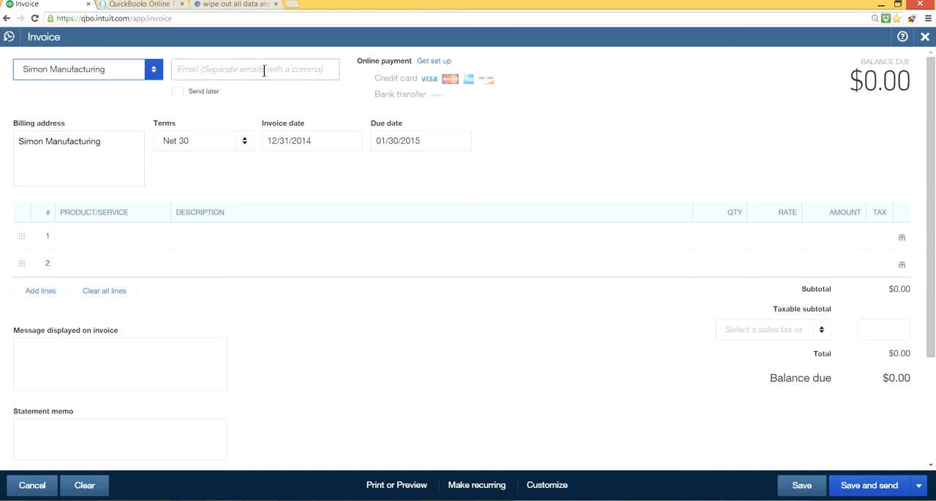
{"action": "left_click", "coordinate": [206, 67]}
- Add the Sales item on the invoice's first line at a rate of 100
{"action": "left_click", "coordinate": [106, 234]}
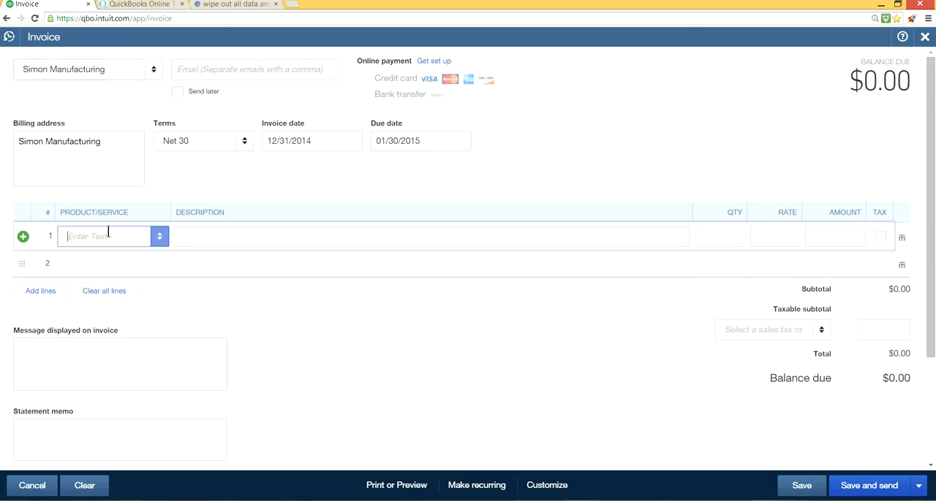
{"action": "left_click", "coordinate": [160, 238]}
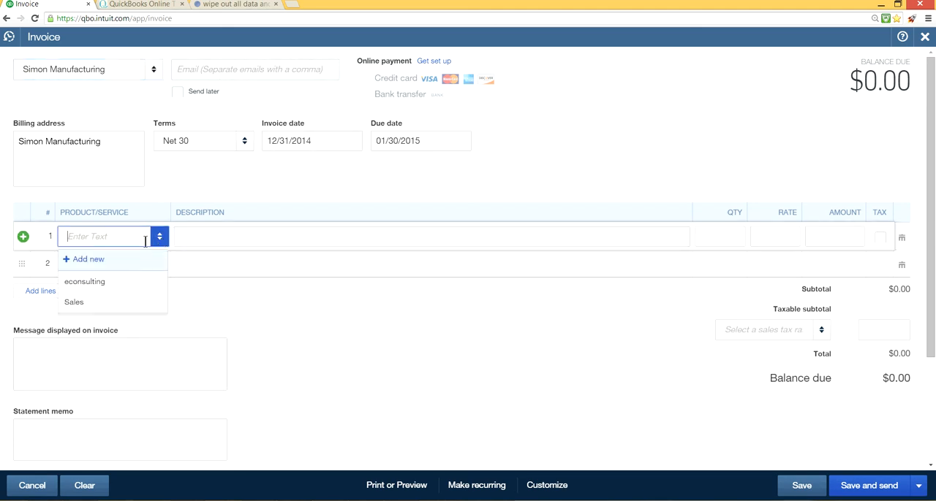
{"action": "left_click", "coordinate": [84, 307]}
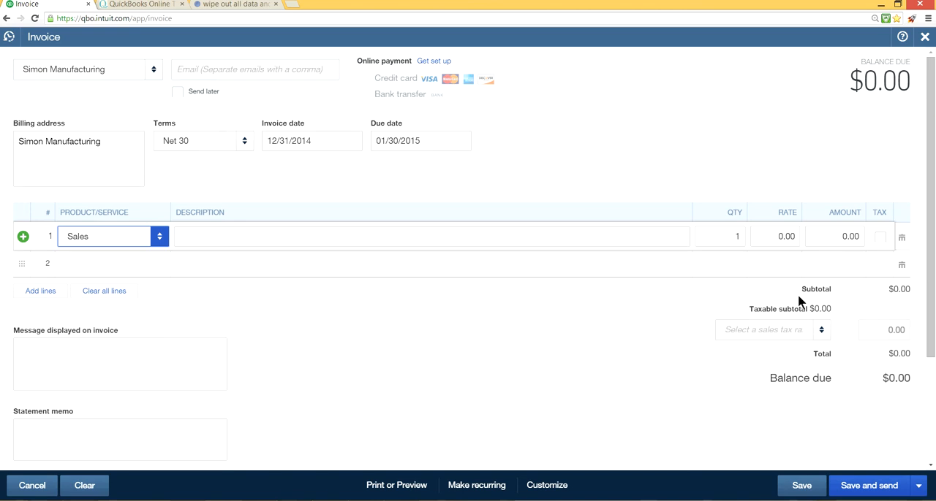
{"action": "left_click_drag", "start_coordinate": [777, 235], "coordinate": [803, 238]}
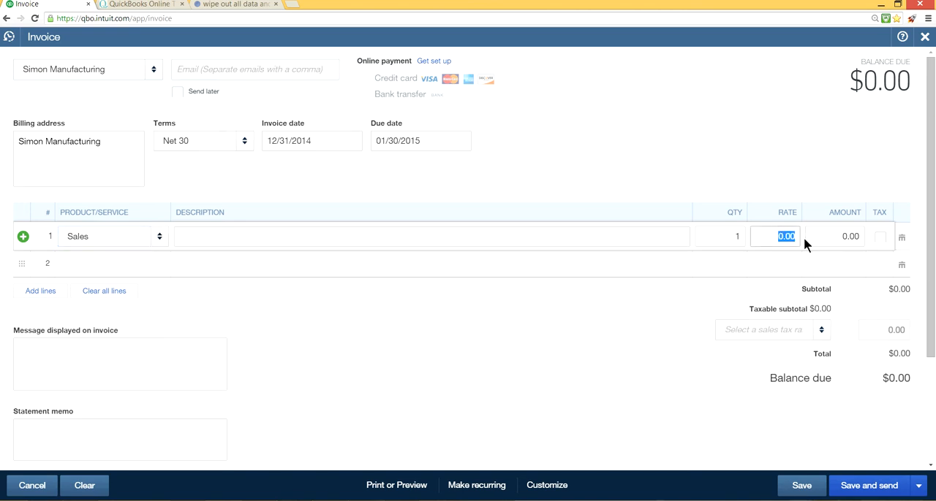
{"action": "left_click", "coordinate": [629, 321]}
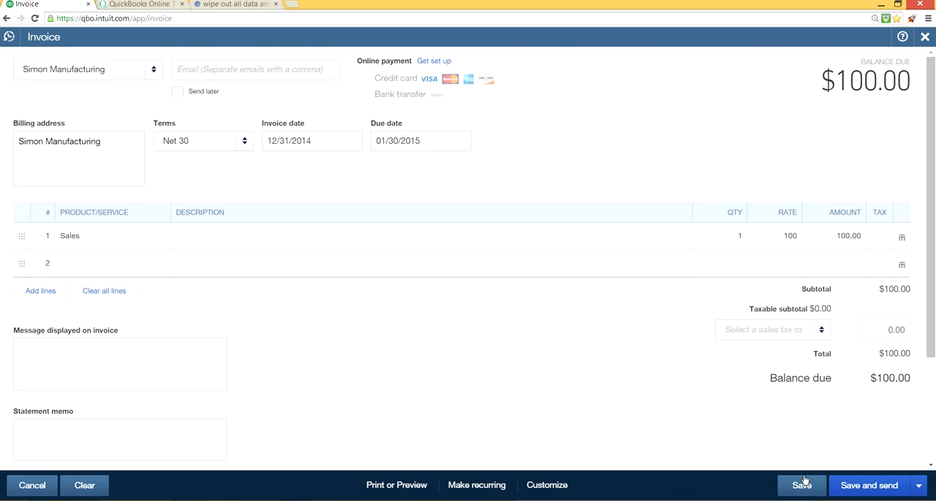
- Set the invoice's payment terms to Net 15
{"action": "left_click", "coordinate": [918, 485]}
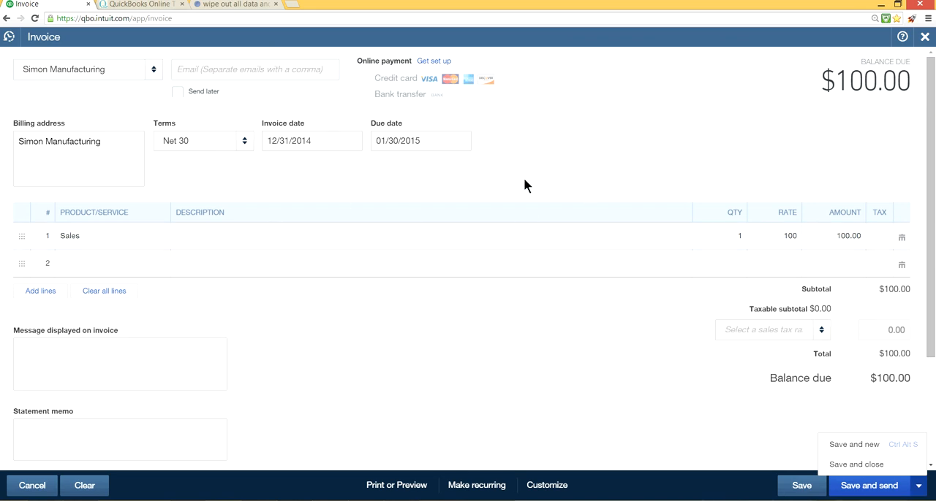
{"action": "left_click", "coordinate": [245, 141]}
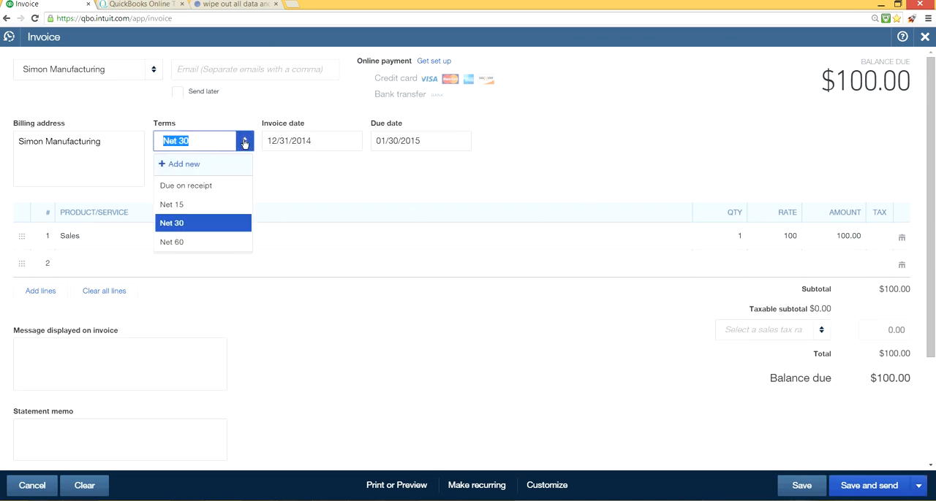
{"action": "left_click", "coordinate": [211, 205]}
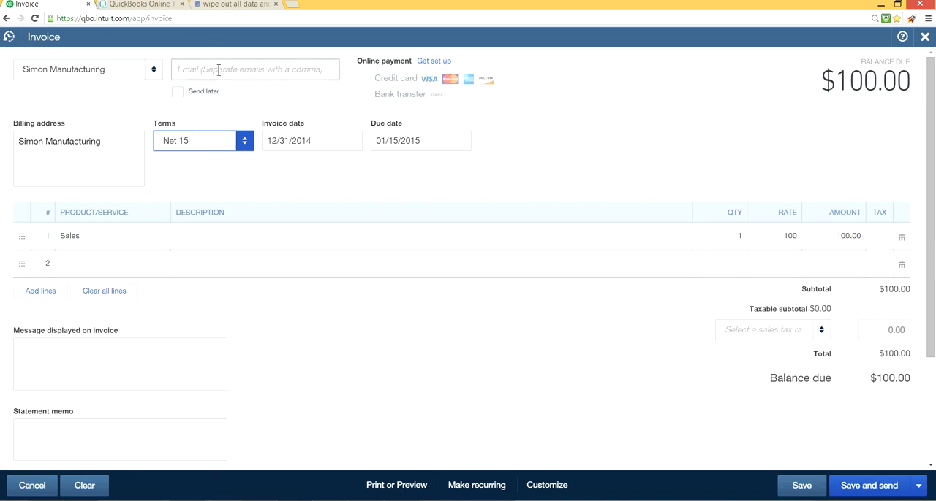
- Save and close the Simon Manufacturing invoice, and dismiss the saved notification
{"action": "left_click", "coordinate": [919, 489]}
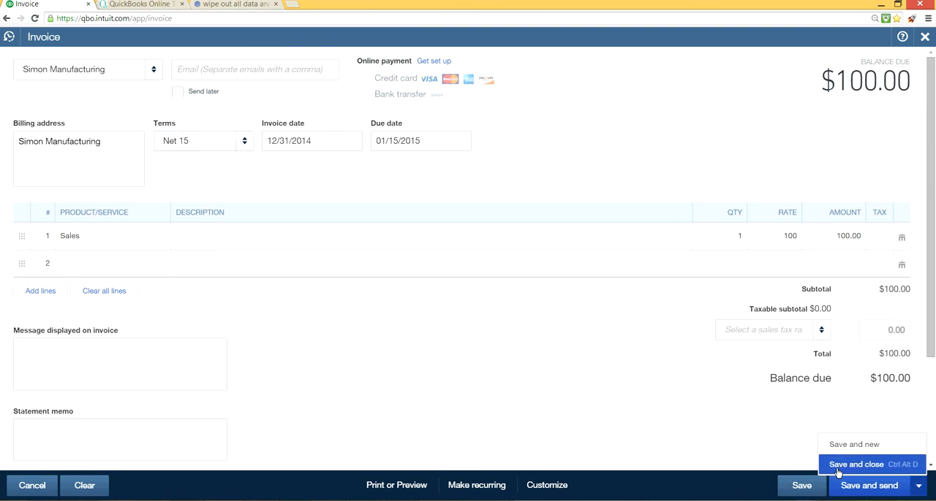
{"action": "left_click", "coordinate": [771, 460]}
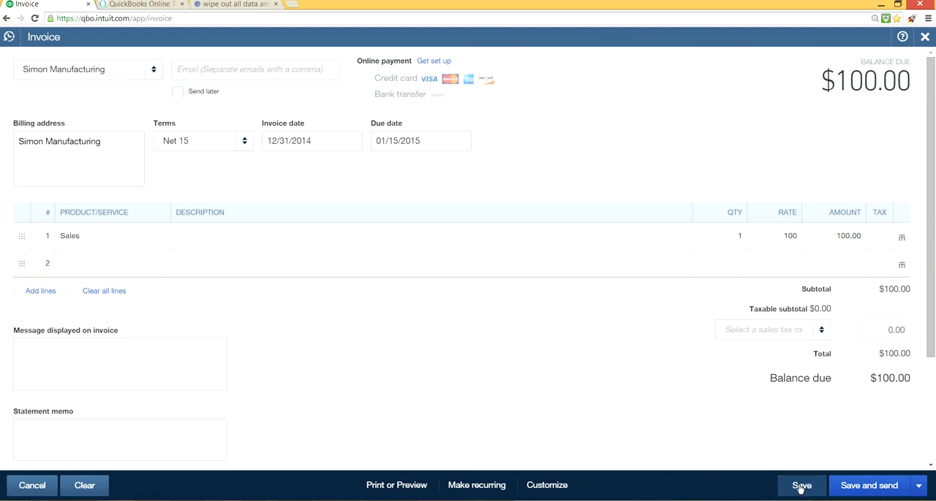
{"action": "left_click", "coordinate": [918, 488]}
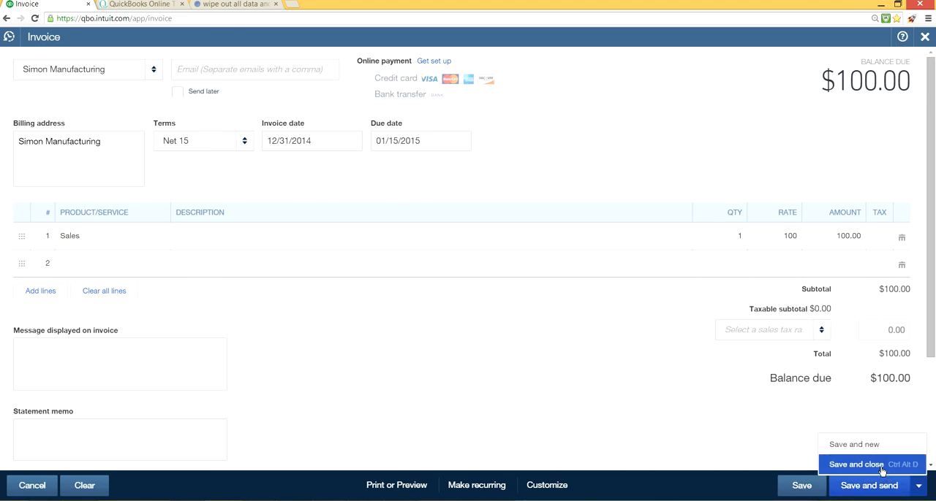
{"action": "left_click", "coordinate": [880, 465]}
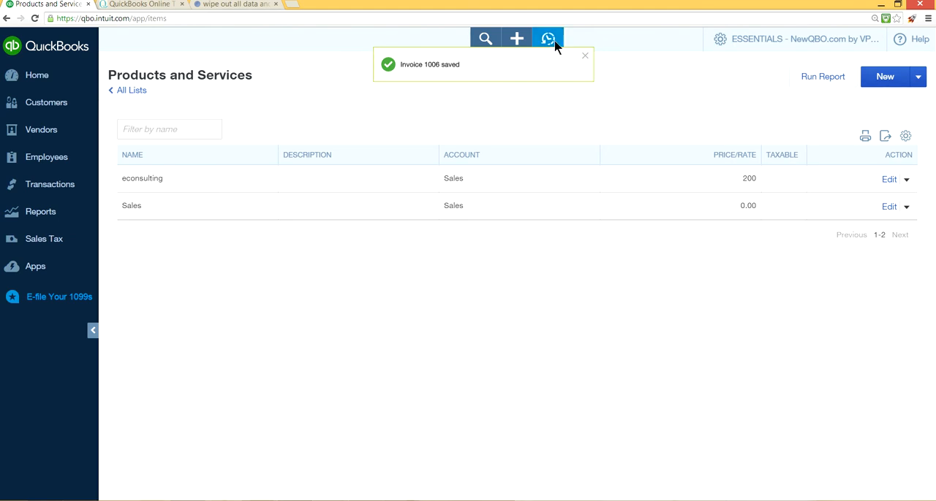
{"action": "left_click", "coordinate": [584, 57]}
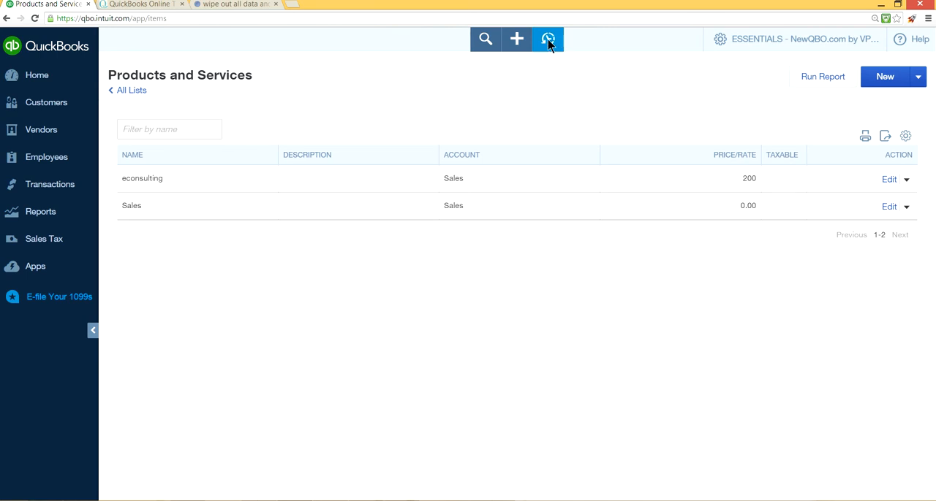
- Open the newly saved invoice from the recent transactions, close it and show the recent transactions list again
{"action": "left_click", "coordinate": [548, 41]}
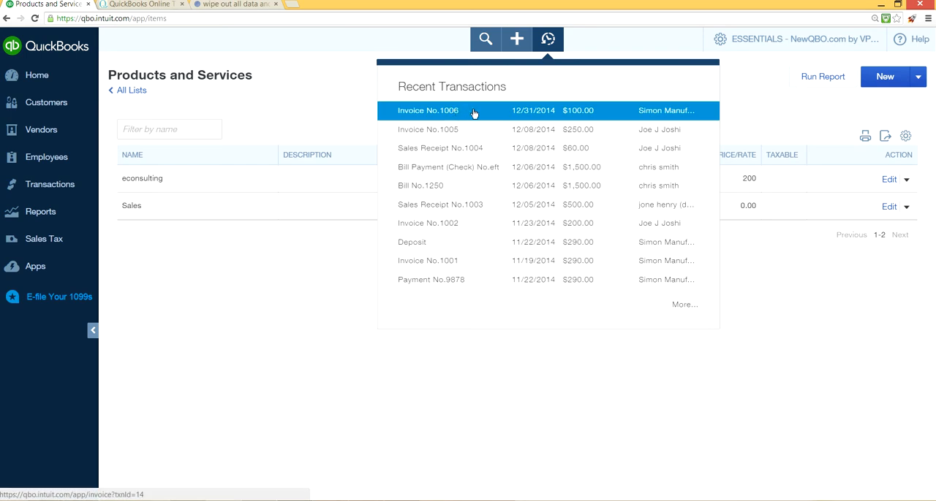
{"action": "left_click", "coordinate": [473, 113]}
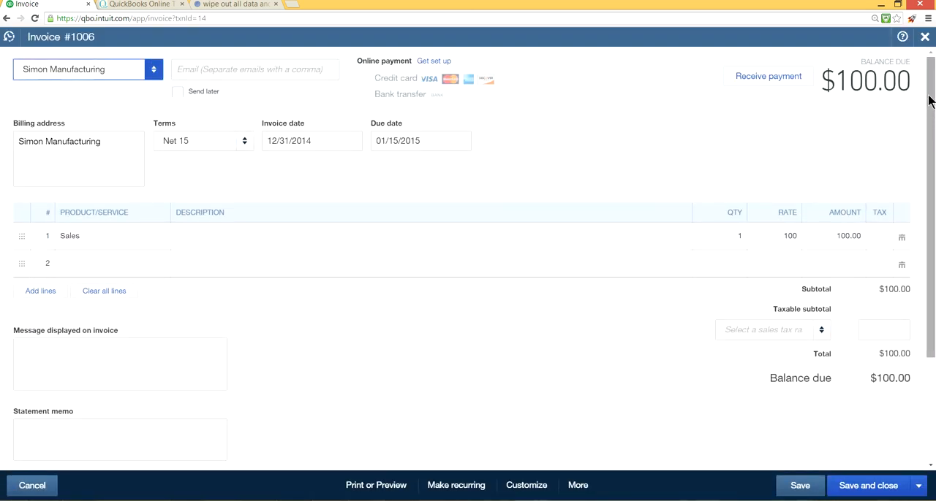
{"action": "left_click", "coordinate": [923, 39]}
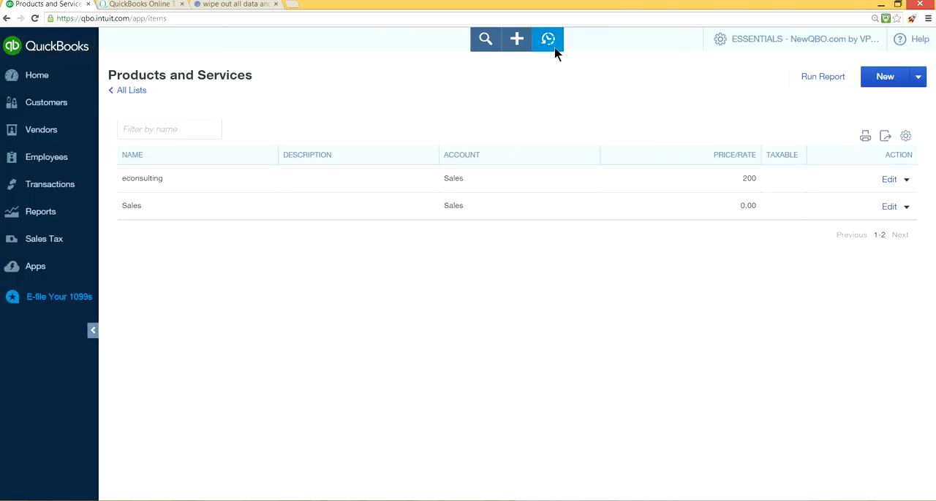
{"action": "left_click", "coordinate": [549, 42]}
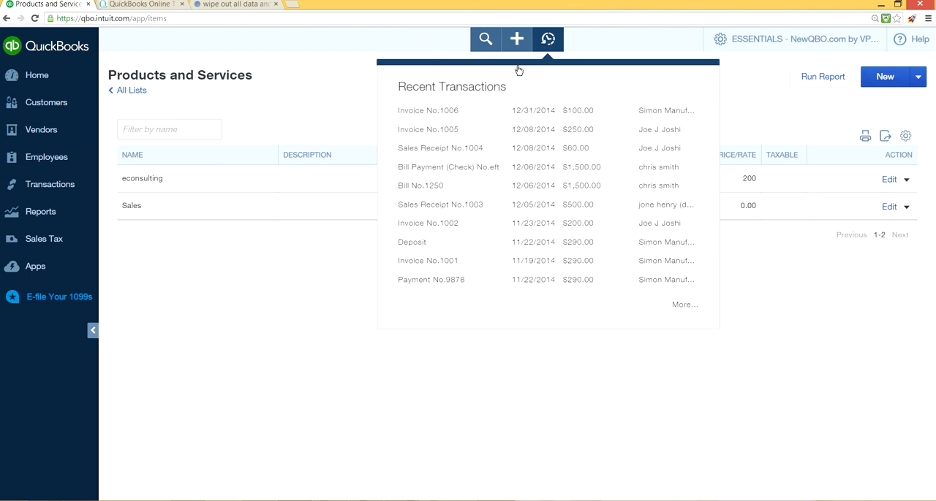
- View the advanced transaction search page, and return to the company home page with the Transactions links expanded
{"action": "left_click", "coordinate": [484, 43]}
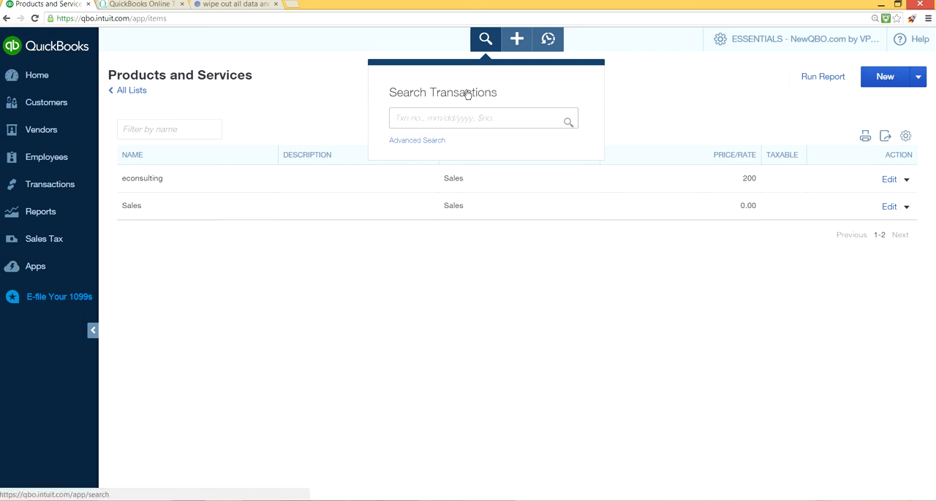
{"action": "left_click", "coordinate": [429, 142]}
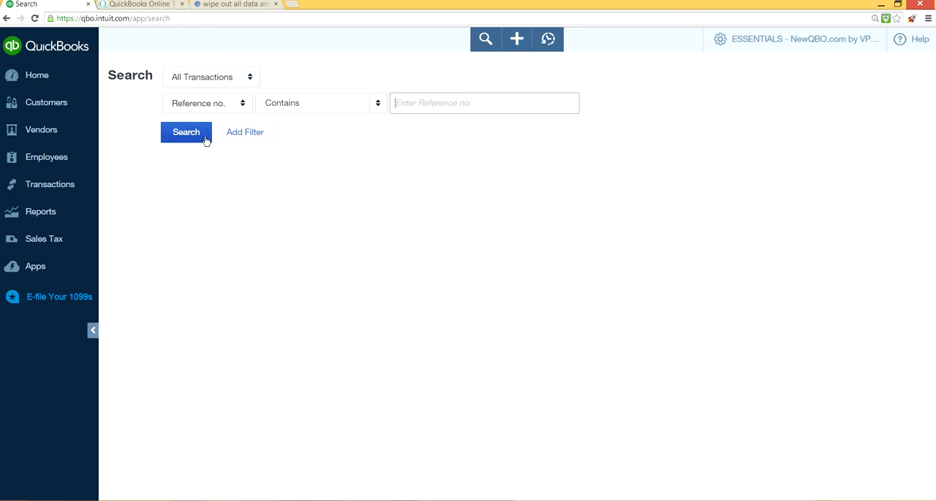
{"action": "left_click", "coordinate": [73, 75]}
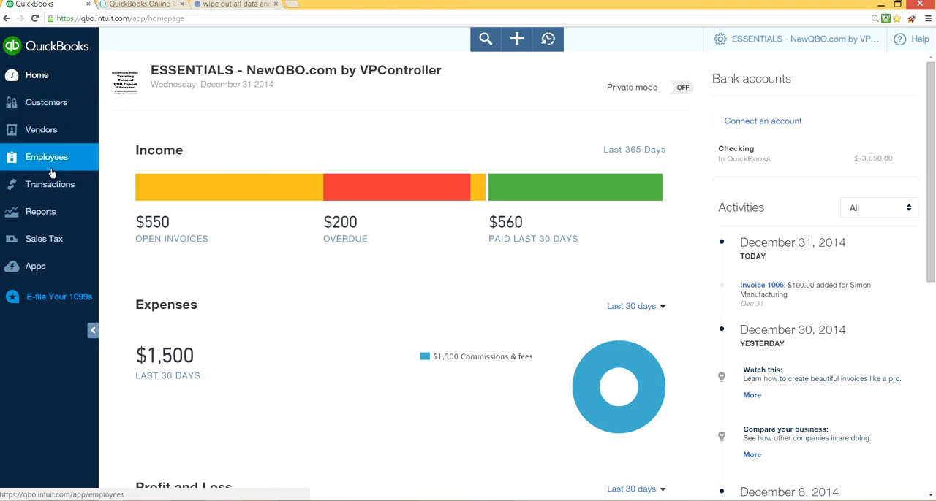
{"action": "left_click", "coordinate": [49, 191]}
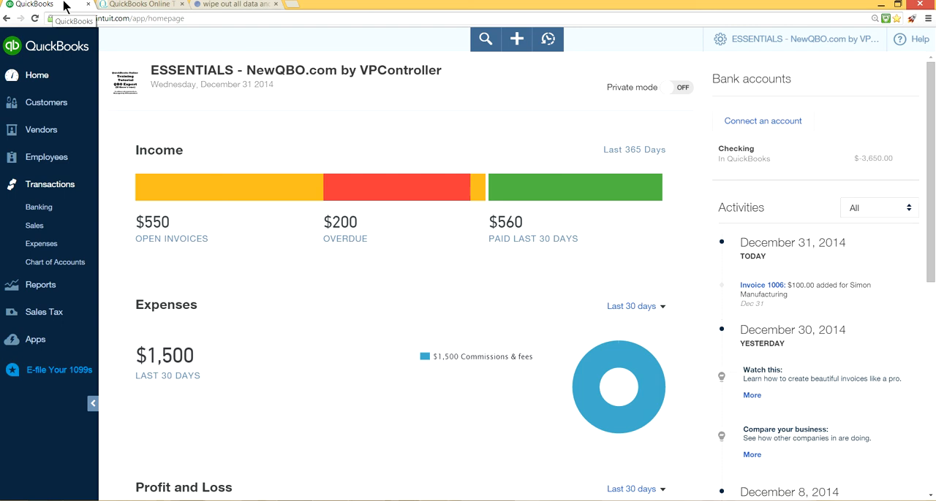
- Duplicate the QuickBooks home page browser tab four times so that five copies are open side by side
{"action": "right_click", "coordinate": [64, 6]}
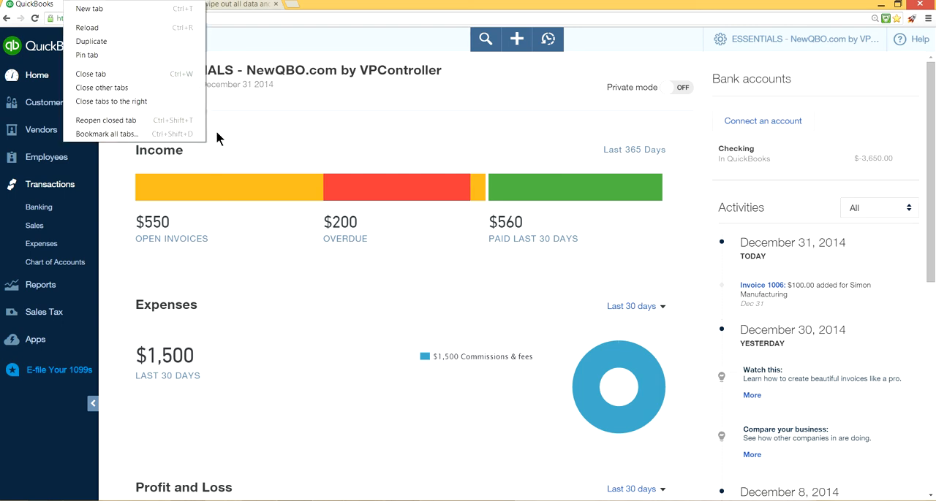
{"action": "left_click", "coordinate": [240, 137]}
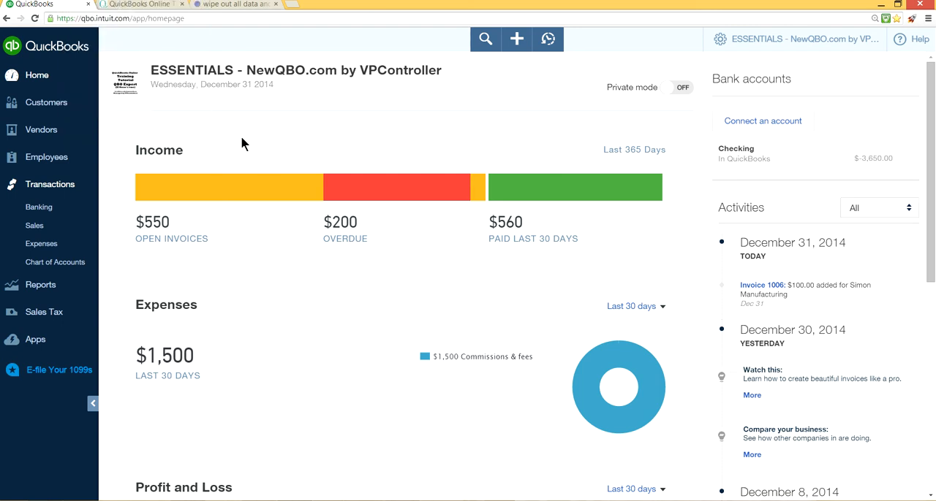
{"action": "right_click", "coordinate": [63, 6]}
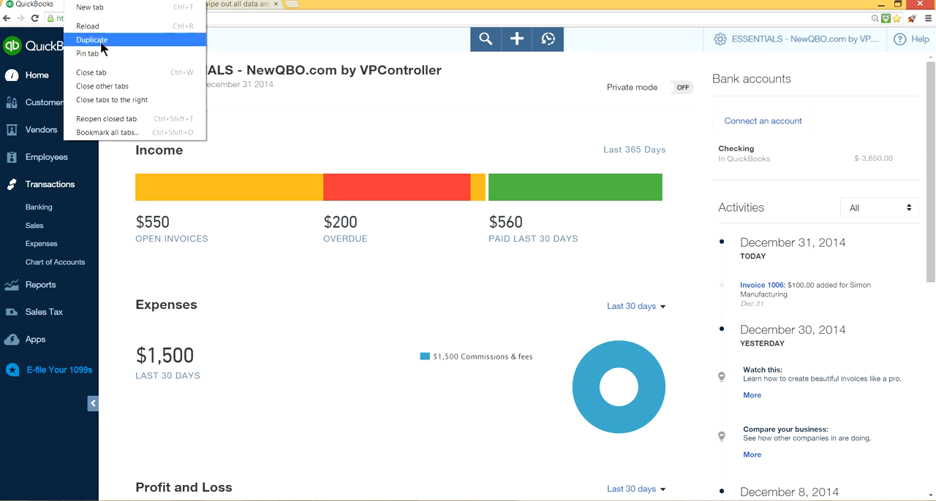
{"action": "left_click", "coordinate": [67, 41]}
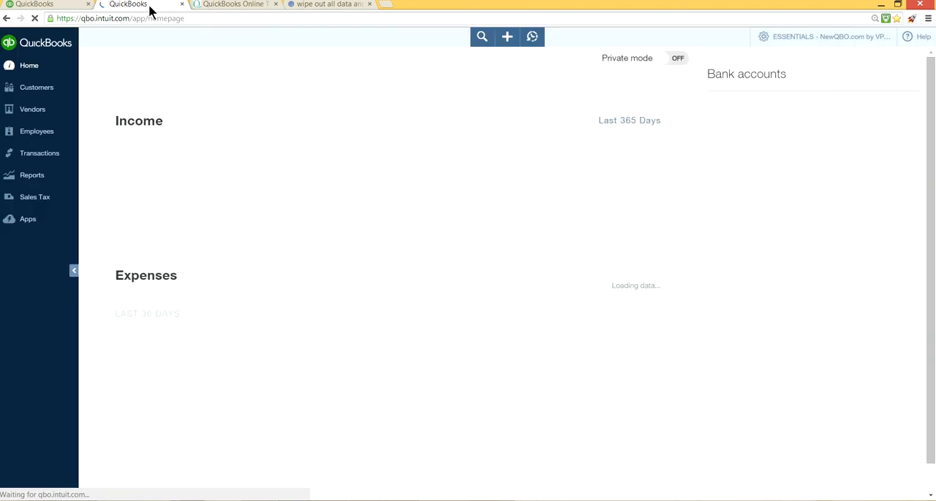
{"action": "right_click", "coordinate": [149, 9]}
{"action": "left_click", "coordinate": [165, 46]}
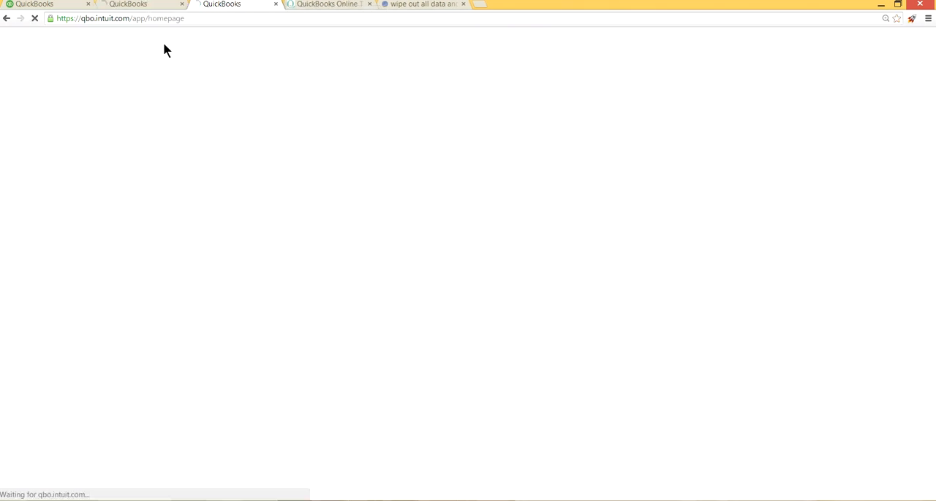
{"action": "right_click", "coordinate": [241, 7]}
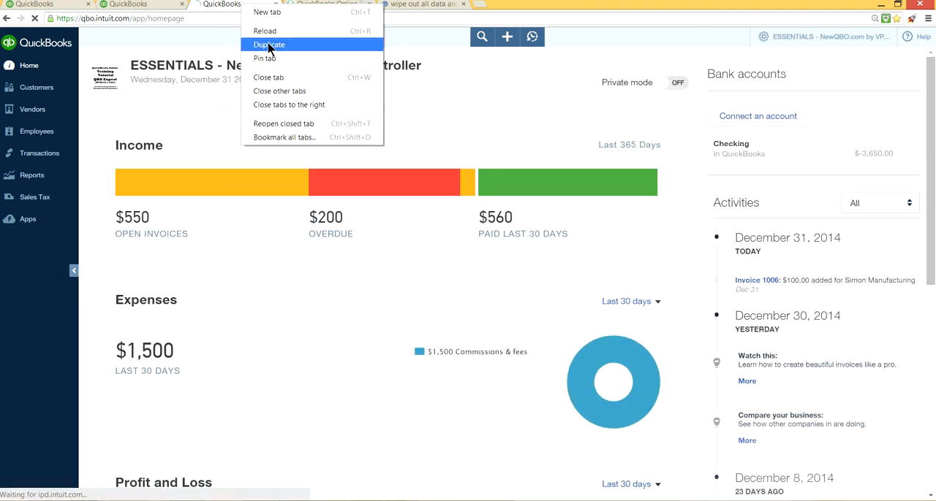
{"action": "left_click", "coordinate": [267, 49]}
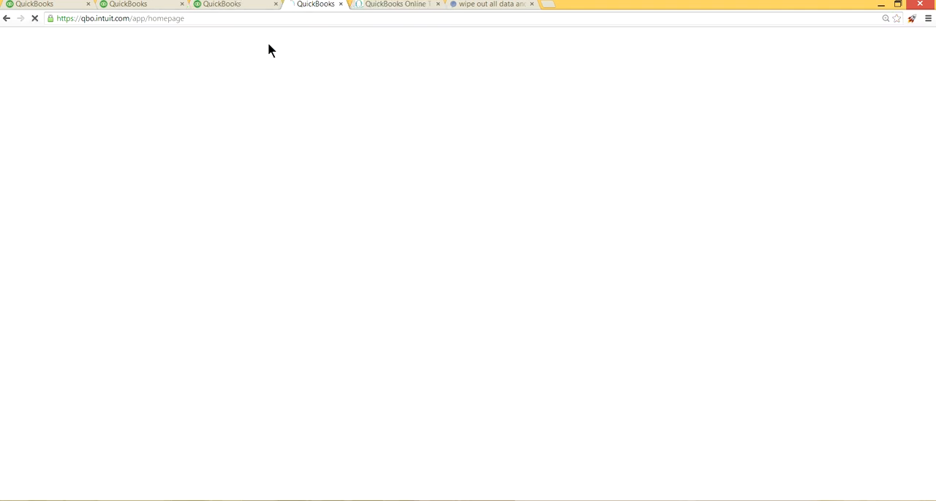
{"action": "right_click", "coordinate": [335, 7]}
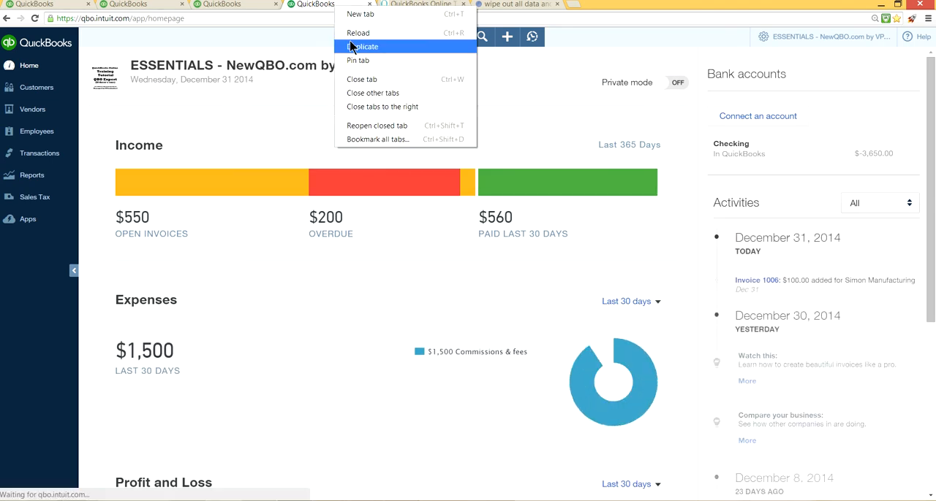
{"action": "left_click", "coordinate": [354, 48]}
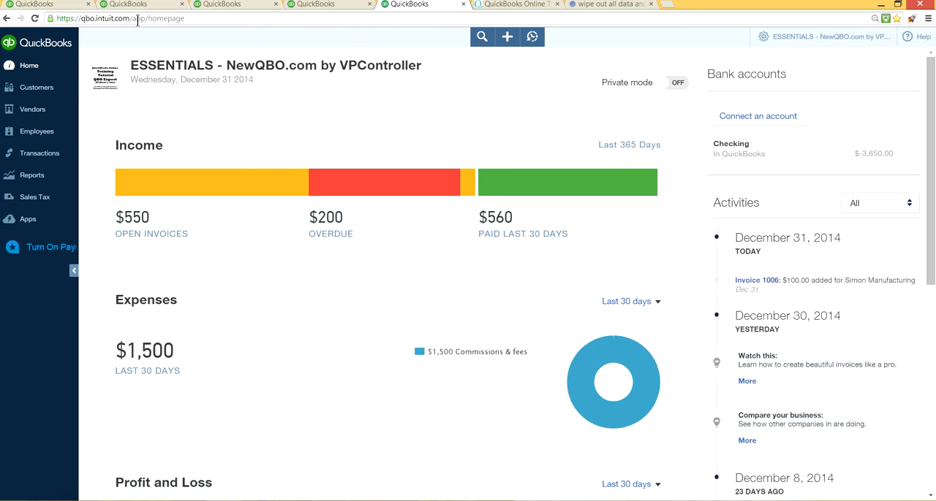
- Keep the first browser tab on the home page, and open Customers in the second copy and Vendors in the third
{"action": "left_click", "coordinate": [41, 6]}
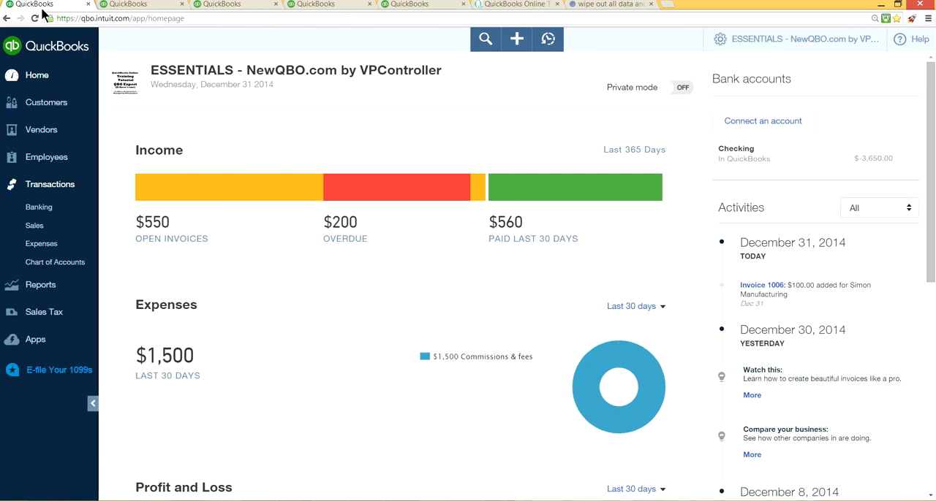
{"action": "left_click", "coordinate": [37, 74]}
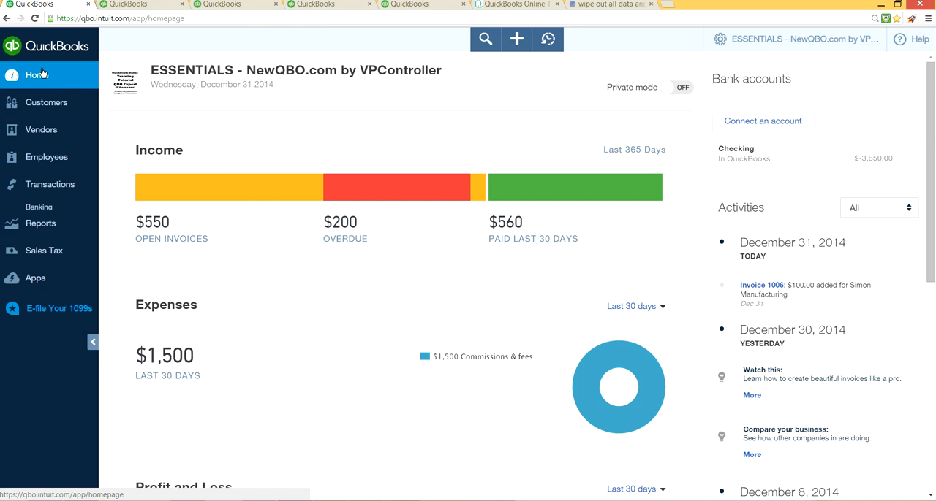
{"action": "left_click", "coordinate": [140, 8]}
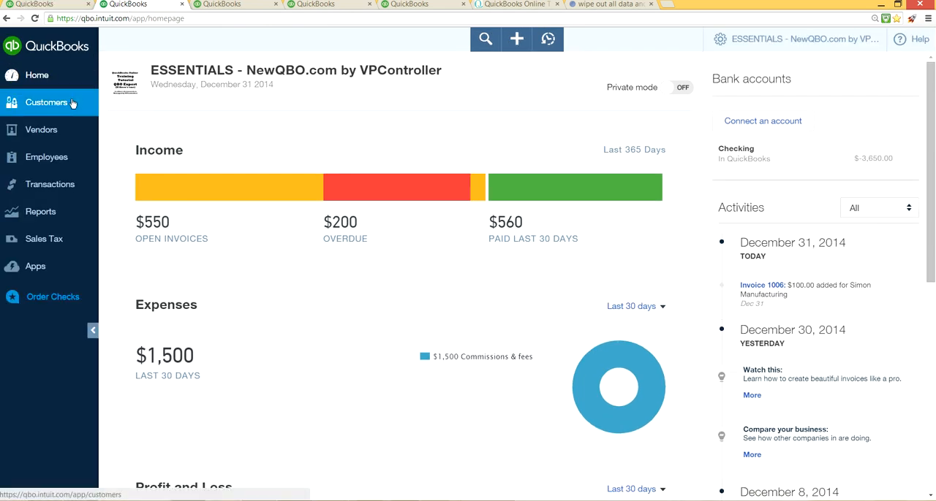
{"action": "left_click", "coordinate": [36, 105]}
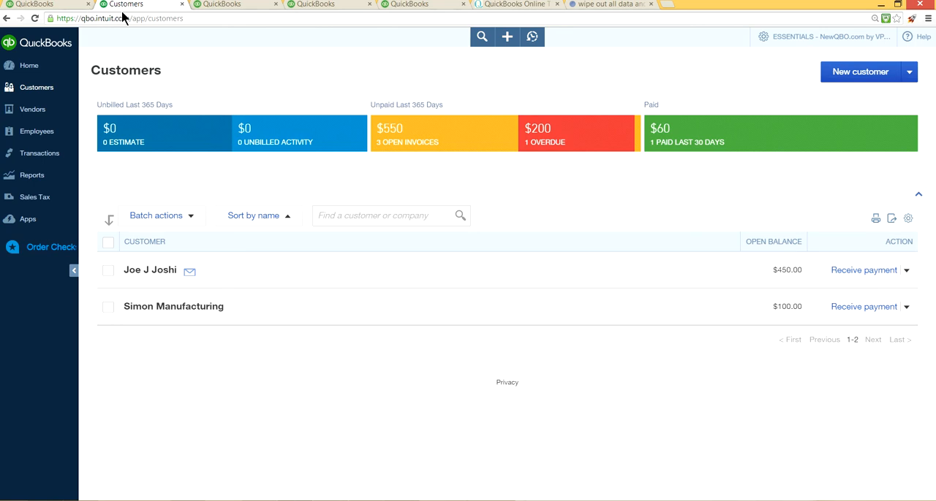
{"action": "left_click", "coordinate": [229, 6]}
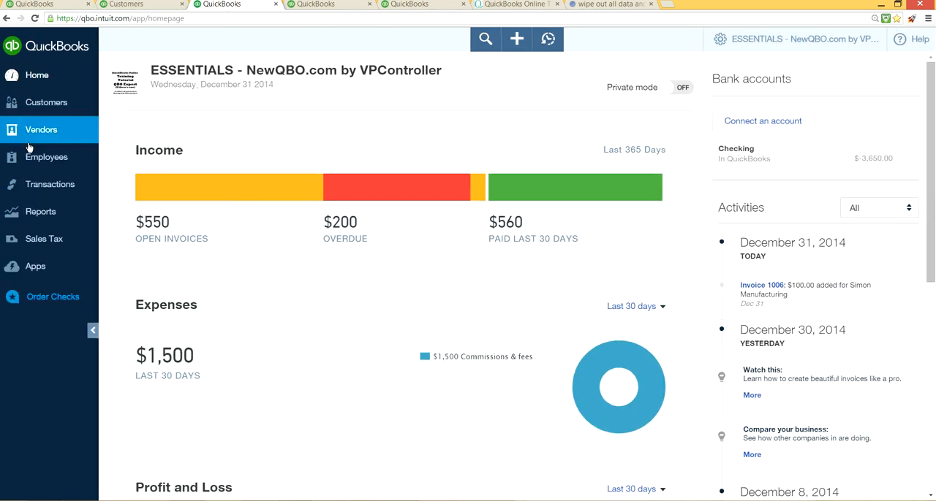
{"action": "left_click", "coordinate": [50, 141]}
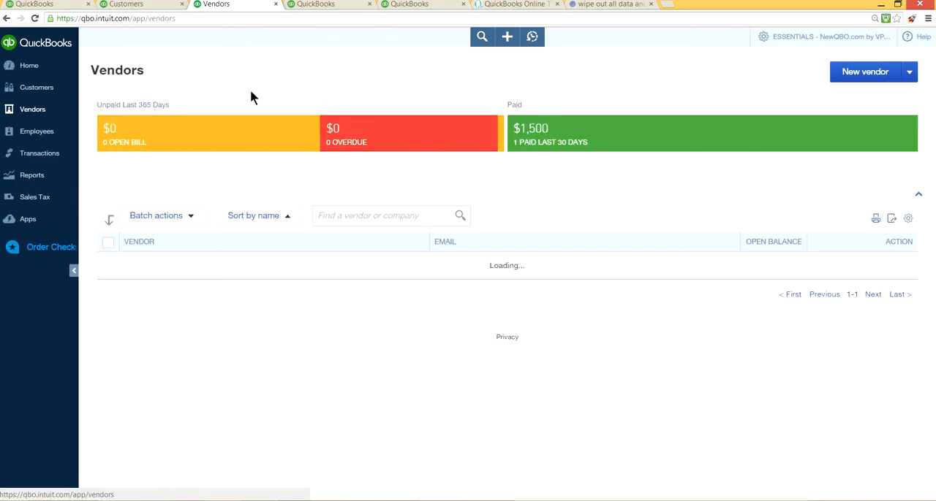
- Open the Banking transactions page in the fourth browser tab and start a new blank invoice in the fifth
{"action": "left_click", "coordinate": [327, 5]}
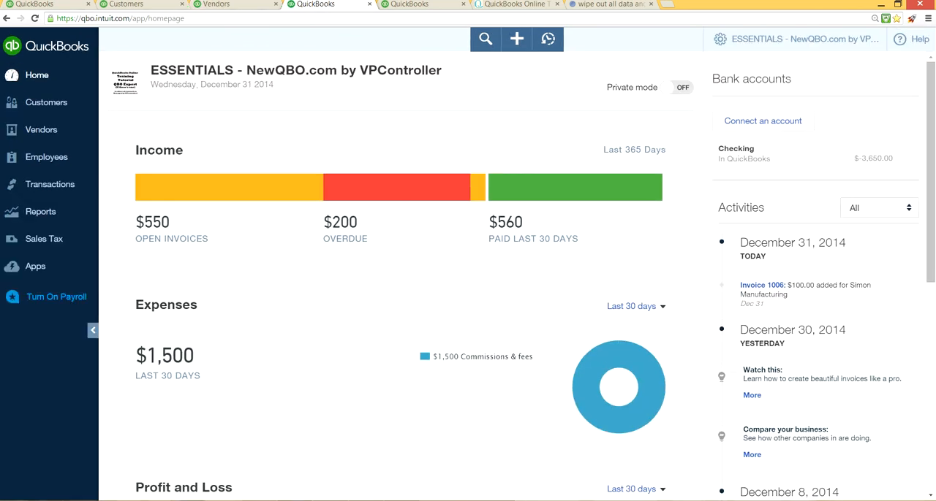
{"action": "left_click", "coordinate": [31, 191]}
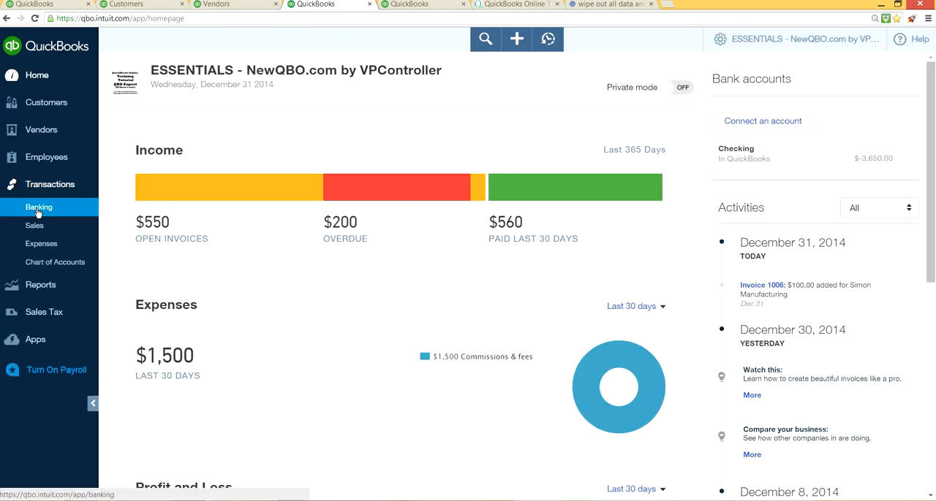
{"action": "left_click", "coordinate": [39, 208]}
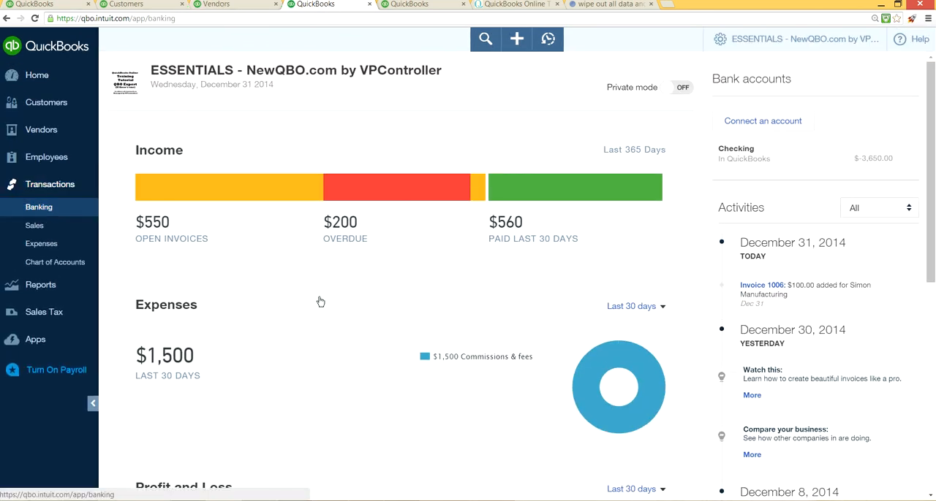
{"action": "left_click", "coordinate": [419, 5]}
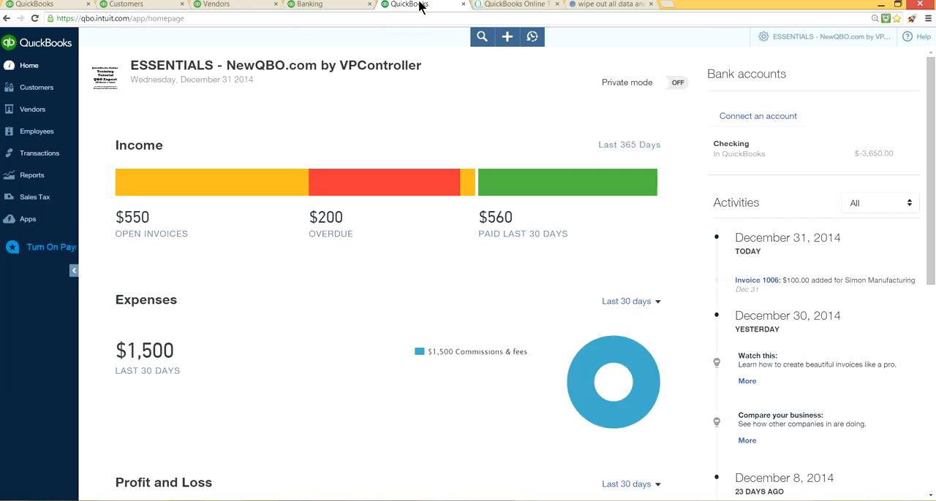
{"action": "left_click", "coordinate": [502, 38]}
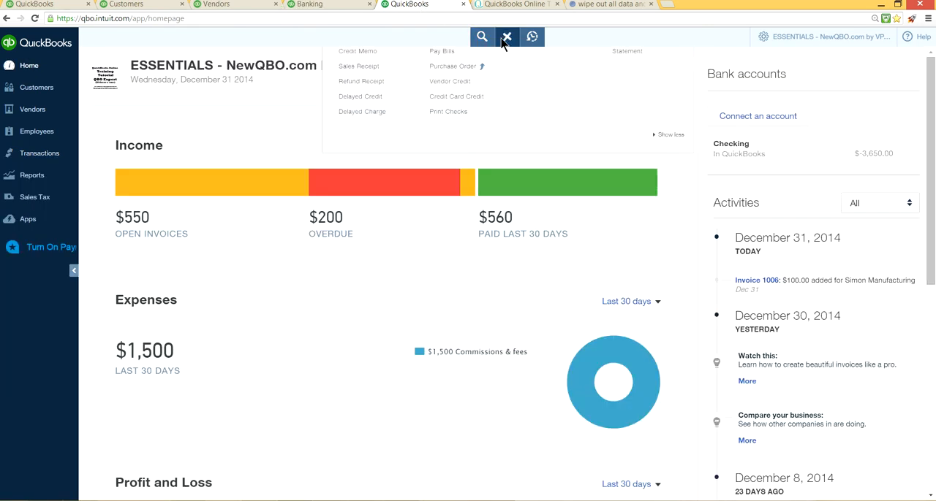
{"action": "left_click", "coordinate": [371, 115]}
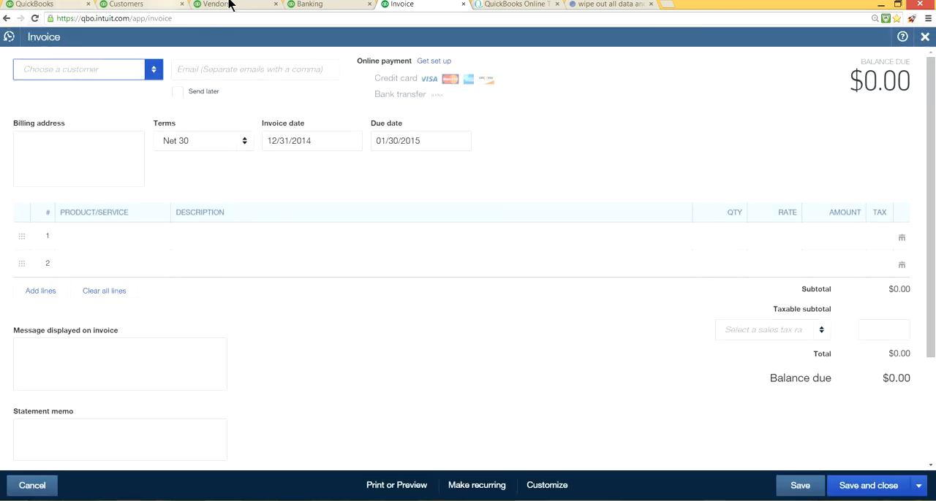
- Duplicate the home page browser tab once more and start a new blank vendor bill in the copy
{"action": "right_click", "coordinate": [45, 6]}
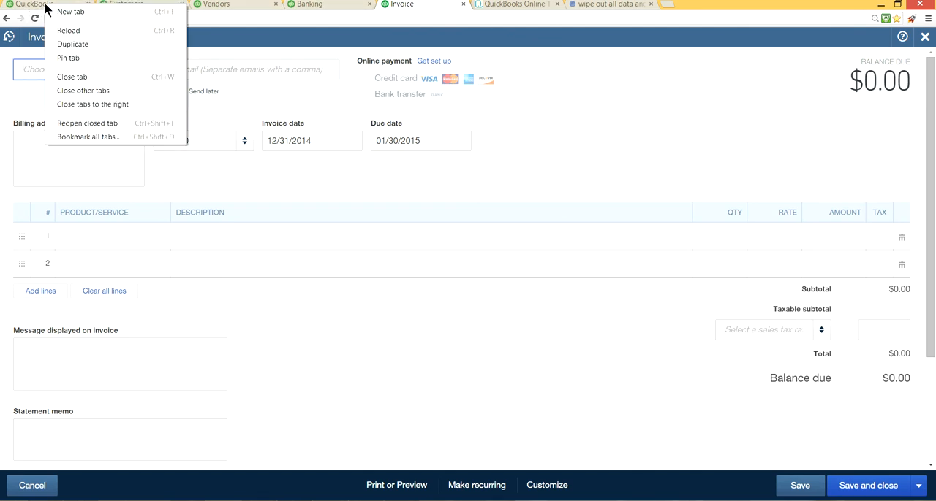
{"action": "left_click", "coordinate": [76, 44]}
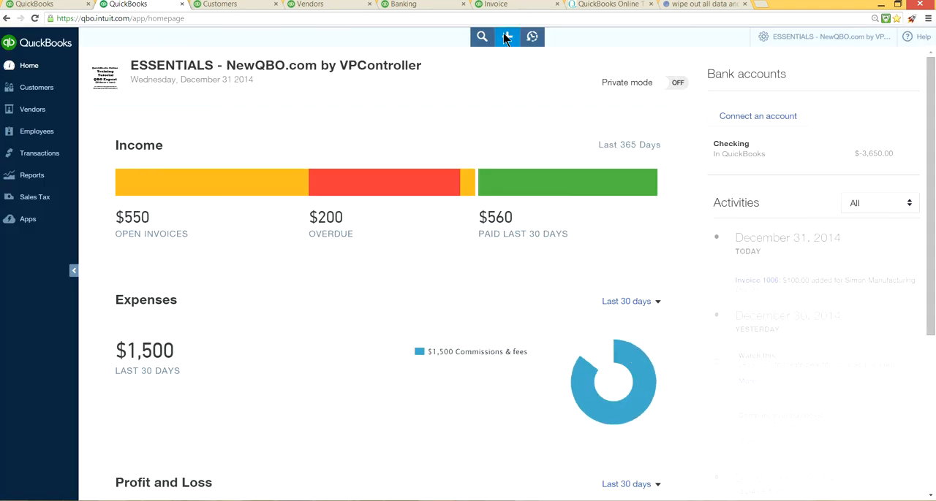
{"action": "left_click", "coordinate": [505, 38]}
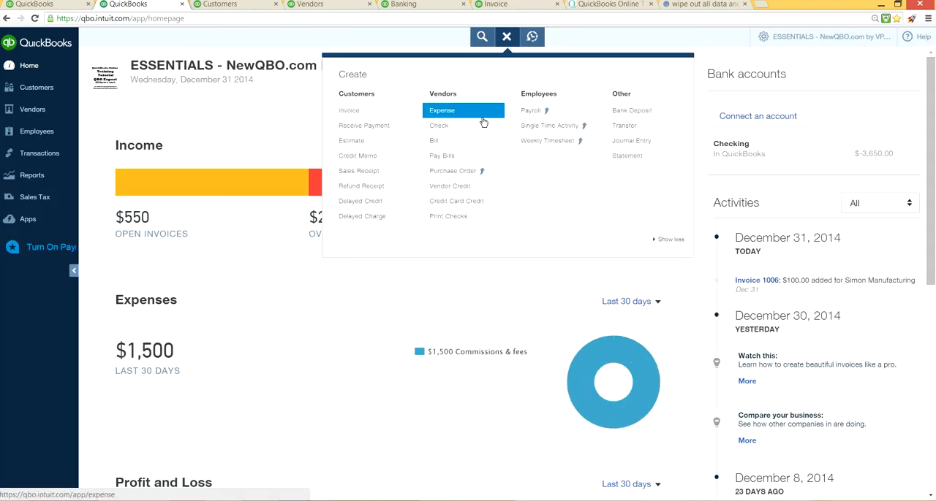
{"action": "left_click", "coordinate": [467, 140]}
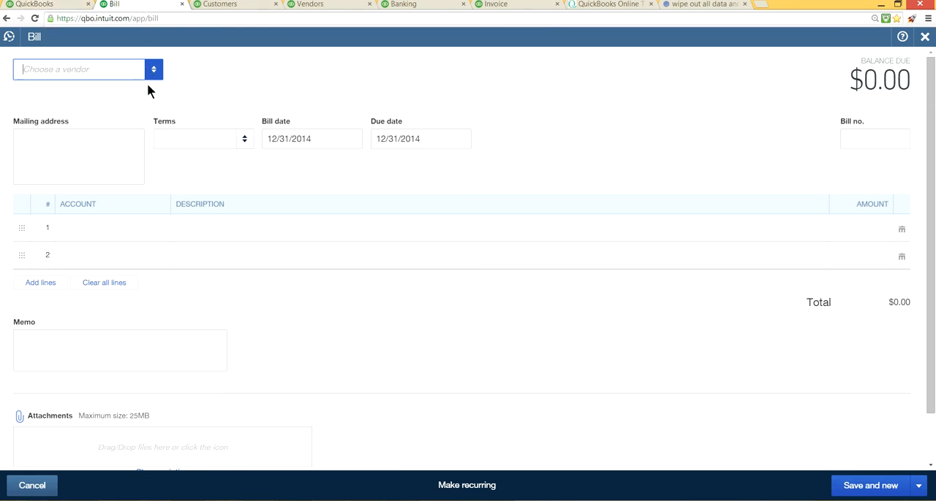
- Review the open Customers, Vendors, Banking and Invoice pages by switching through their browser tabs
{"action": "left_click", "coordinate": [219, 5]}
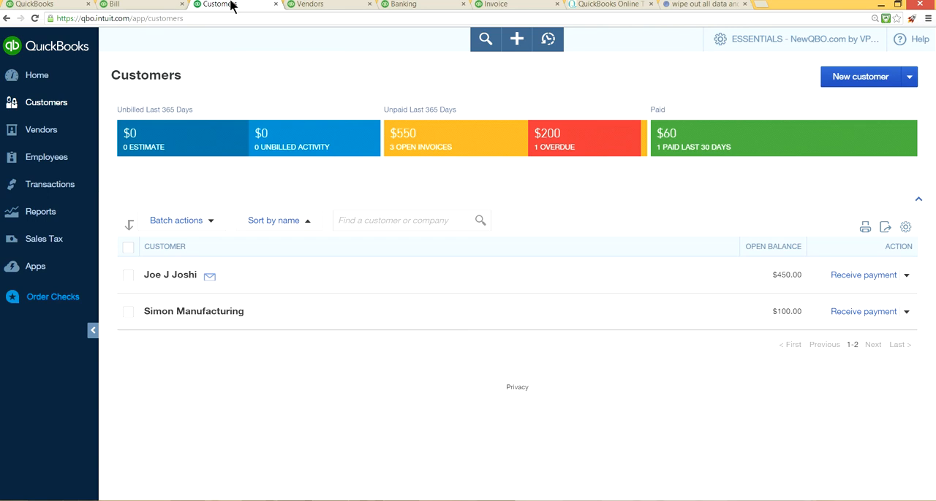
{"action": "left_click", "coordinate": [311, 7]}
{"action": "left_click", "coordinate": [418, 6]}
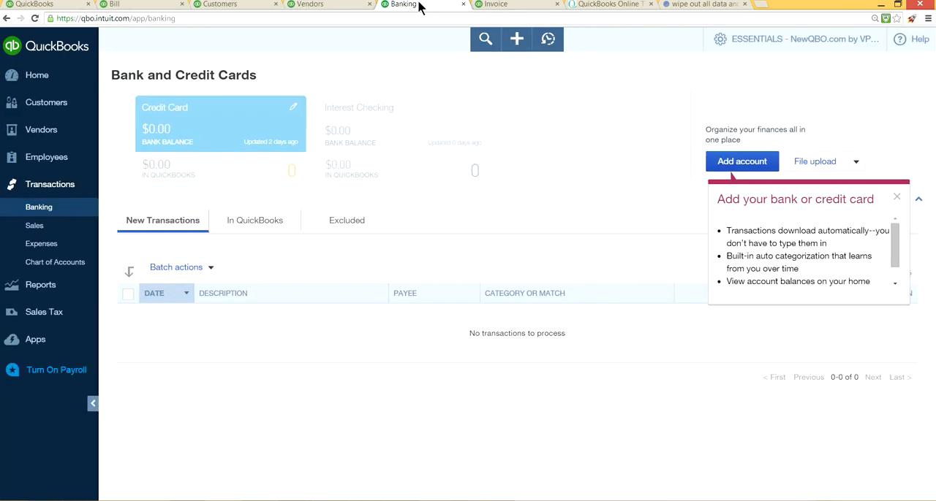
{"action": "left_click", "coordinate": [495, 5]}
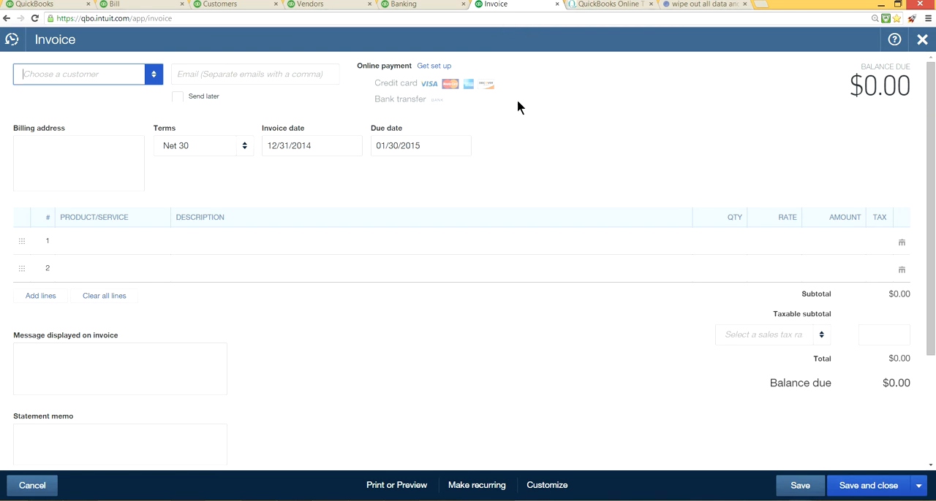
- Close the blank invoice form and its browser tab, plus the browser tabs with the Bill, Customers and Banking pages
{"action": "left_click", "coordinate": [921, 41]}
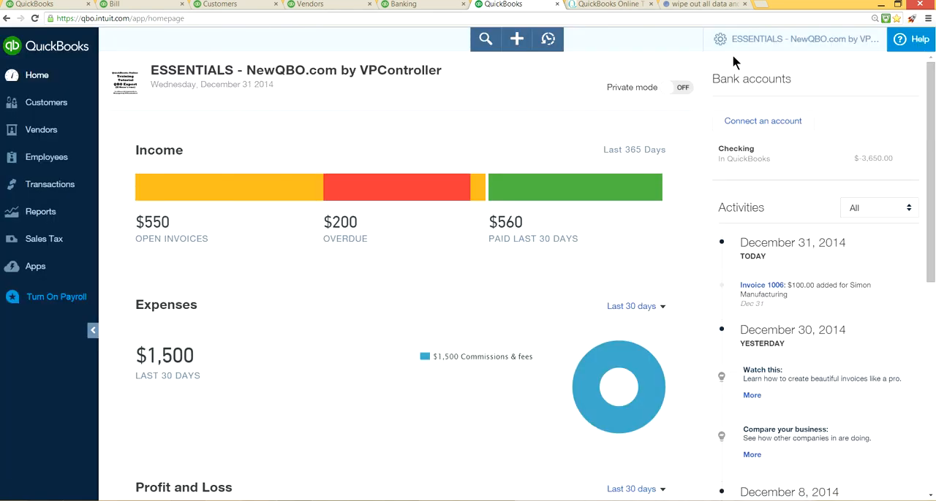
{"action": "left_click", "coordinate": [557, 5]}
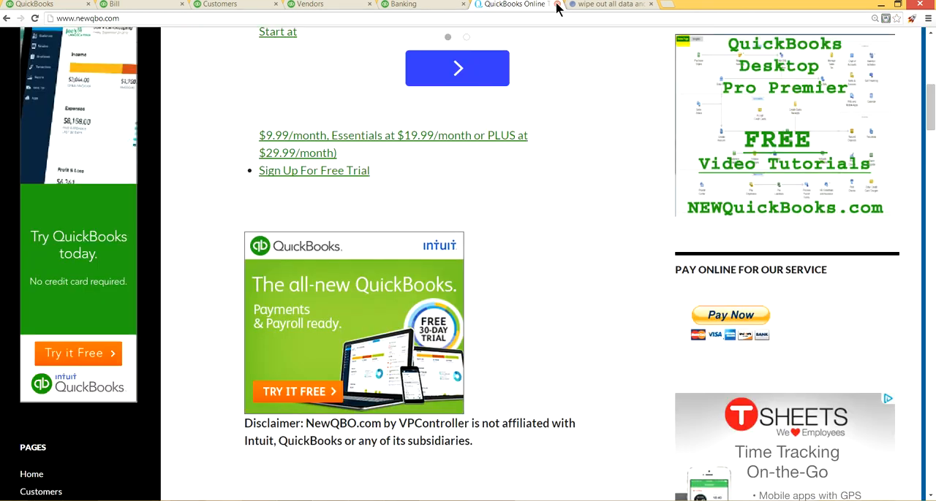
{"action": "left_click", "coordinate": [45, 5]}
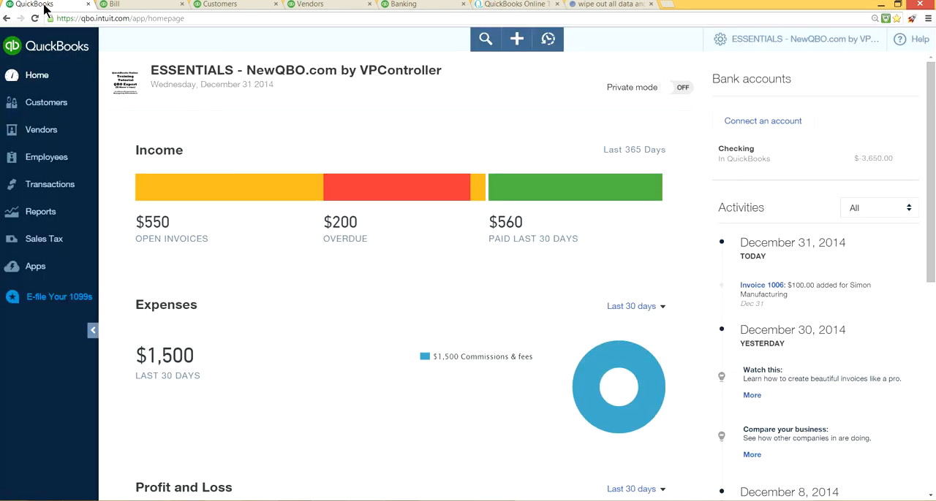
{"action": "left_click", "coordinate": [138, 5]}
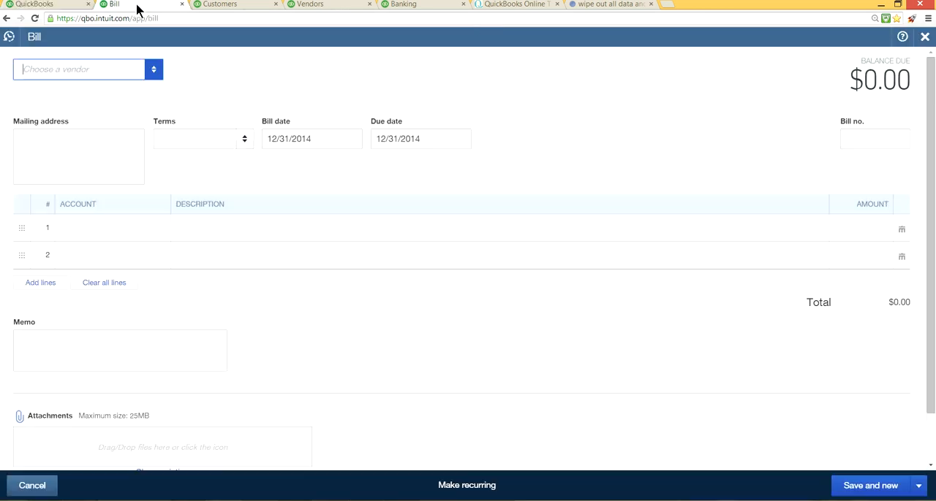
{"action": "left_click", "coordinate": [183, 4]}
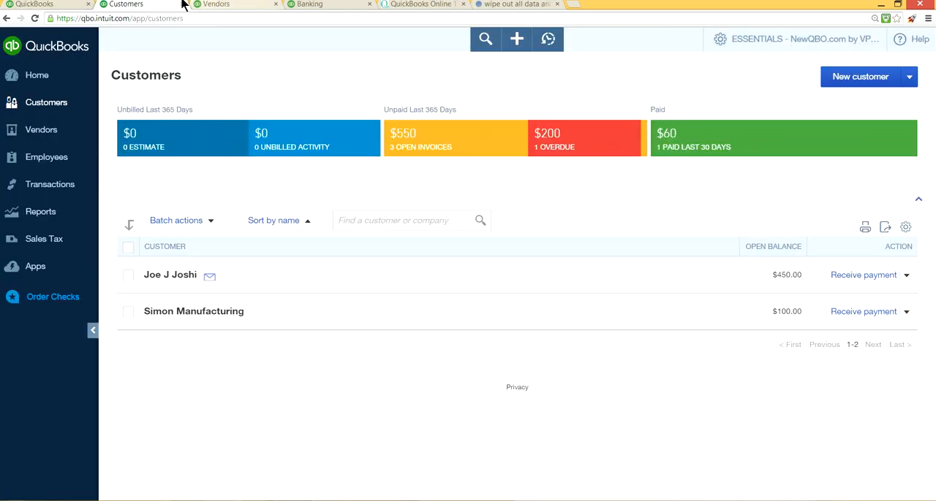
{"action": "left_click", "coordinate": [183, 4]}
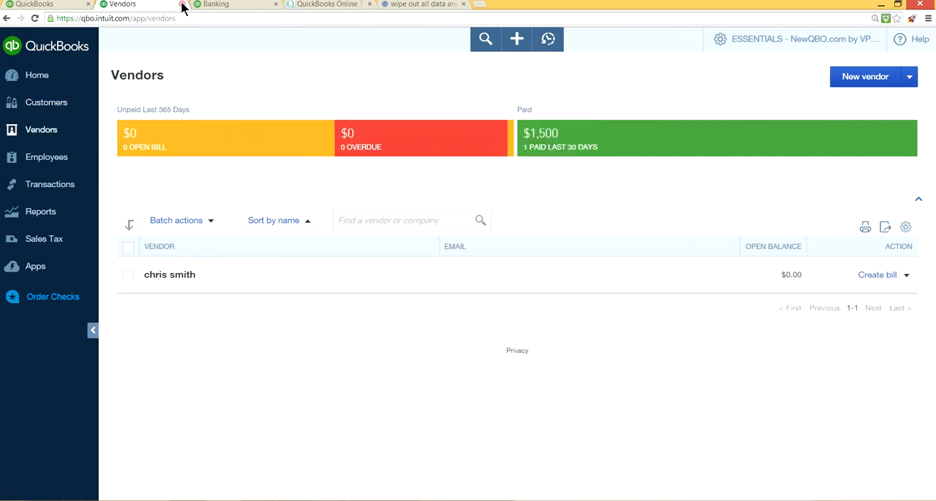
{"action": "left_click", "coordinate": [275, 3]}
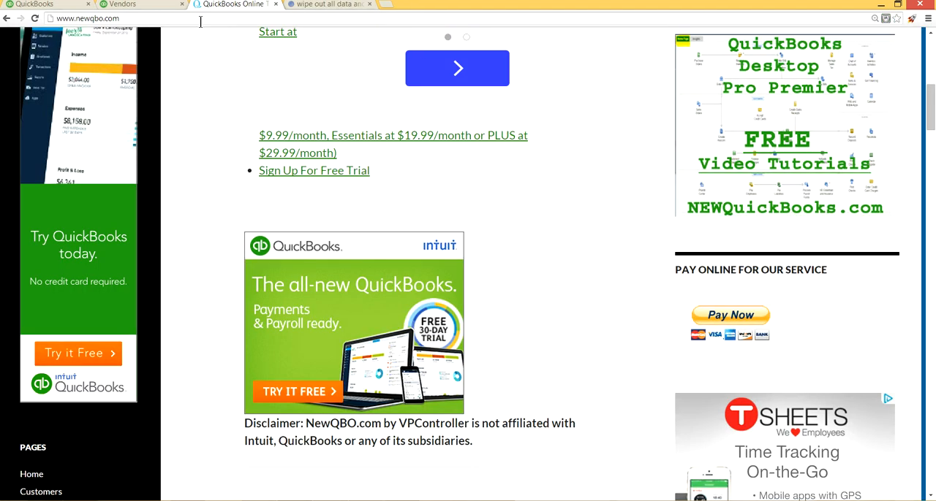
- Close the browser tab with the Vendors page and return to the QuickBooks home page tab
{"action": "left_click", "coordinate": [130, 5]}
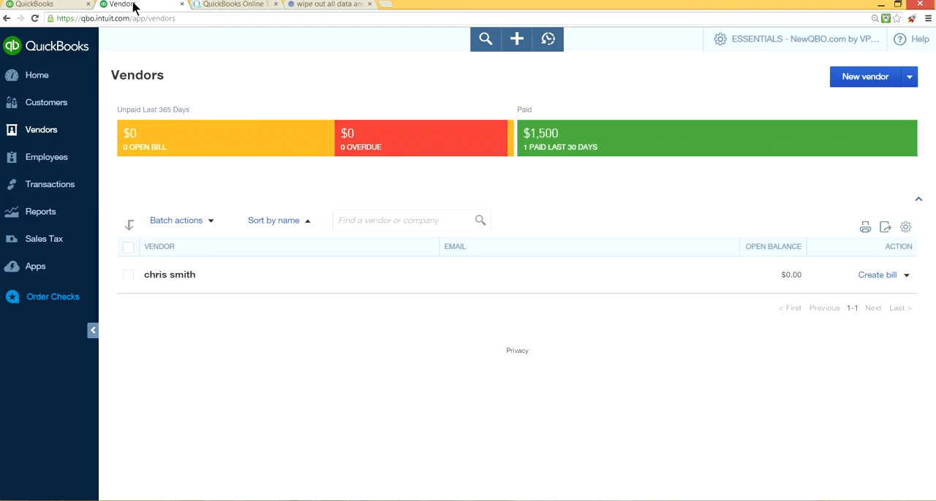
{"action": "left_click", "coordinate": [182, 4]}
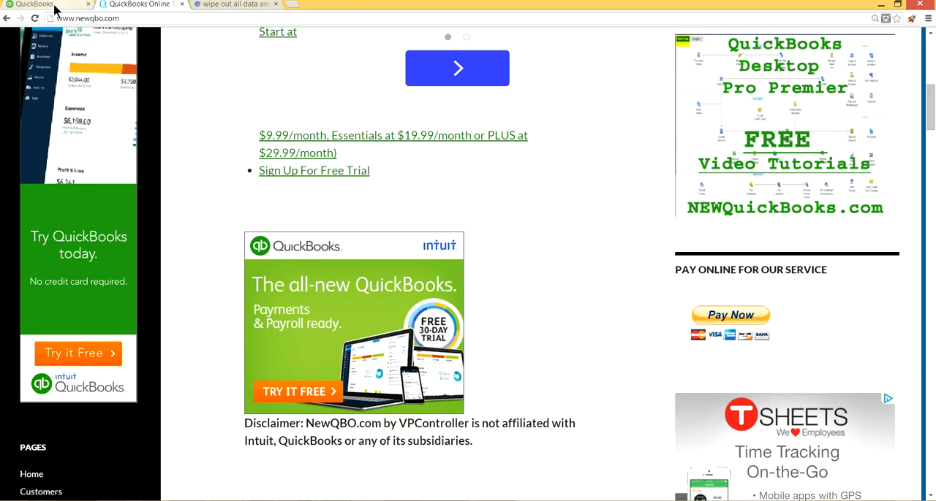
{"action": "left_click", "coordinate": [35, 4]}
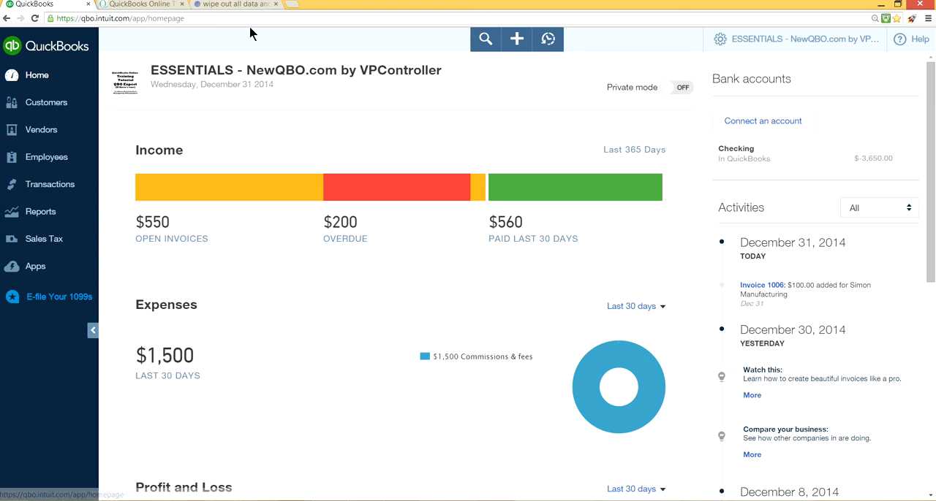
- Open the company data wipe page by replacing homepage with purgecompany in the QuickBooks web address
{"action": "left_click", "coordinate": [199, 19]}
{"action": "left_click", "coordinate": [202, 20]}
{"action": "key", "text": "BackSpace"}
{"action": "key", "text": "BackSpace"}
{"action": "key", "text": "BackSpace"}
{"action": "key", "text": "BackSpace"}
{"action": "key", "text": "BackSpace"}
{"action": "key", "text": "BackSpace"}
{"action": "key", "text": "BackSpace"}
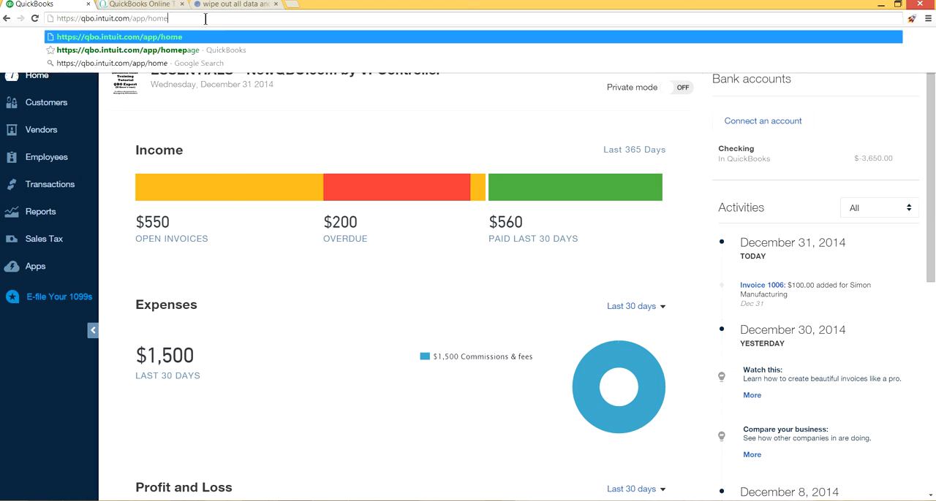
{"action": "key", "text": "BackSpace"}
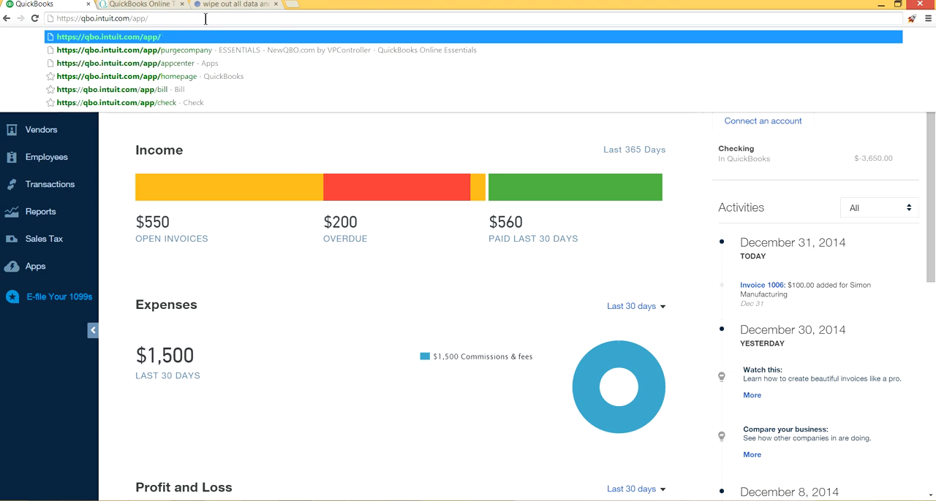
{"action": "type", "text": "pu"}
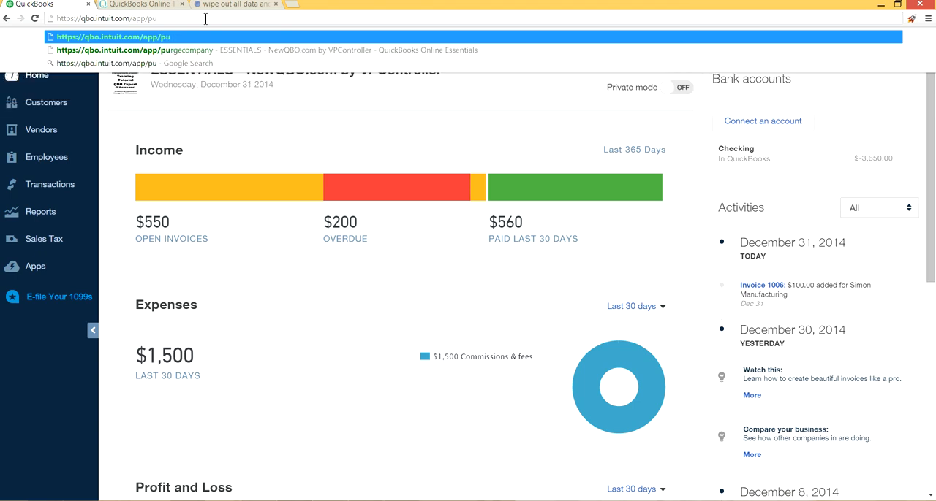
{"action": "type", "text": "rgec"}
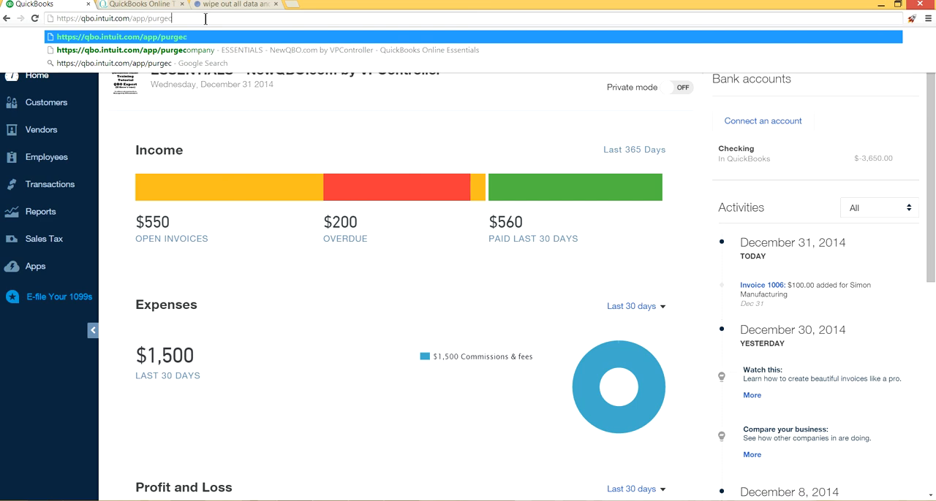
{"action": "type", "text": "omp"}
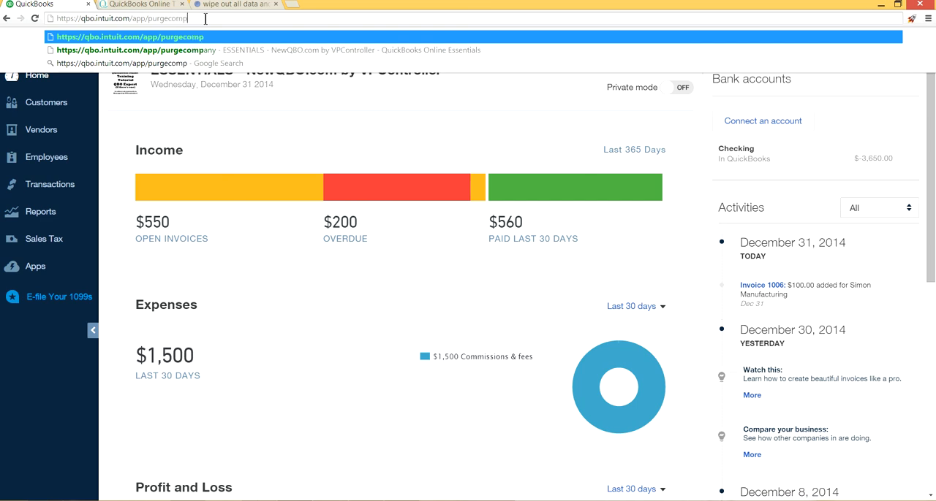
{"action": "type", "text": "any"}
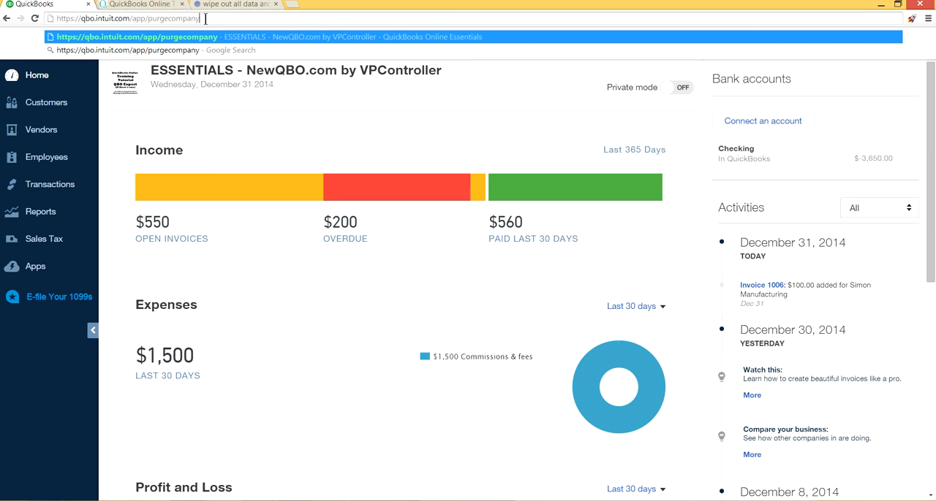
{"action": "key", "text": "Return"}
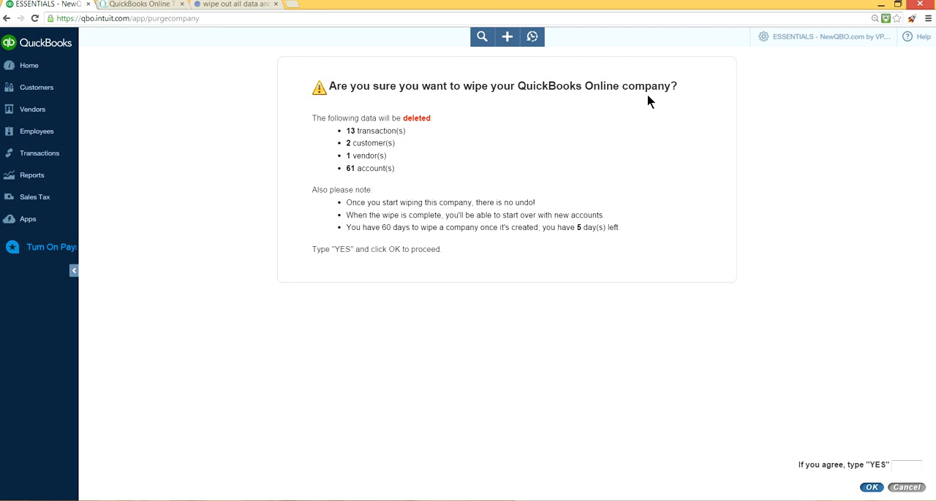
- Consult the community answer on wiping out all data, and agree to wipe the company by entering YES
{"action": "left_click", "coordinate": [247, 4]}
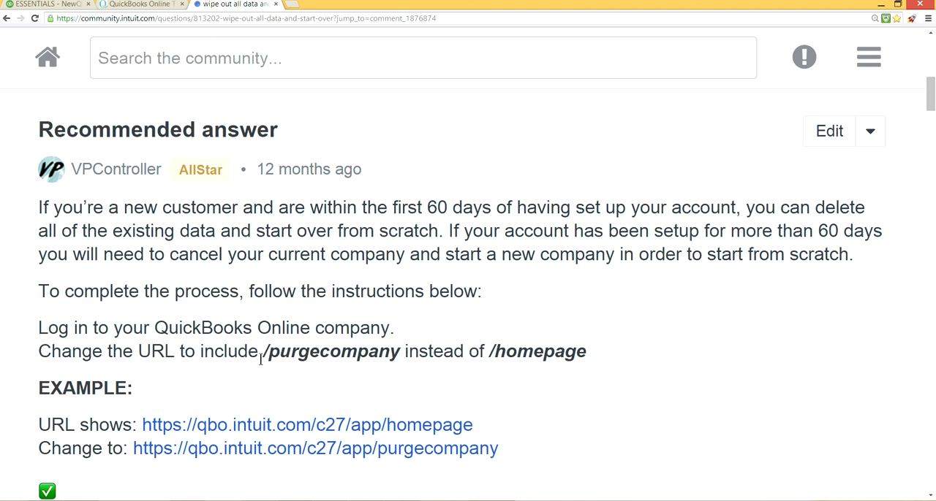
{"action": "left_click", "coordinate": [53, 5]}
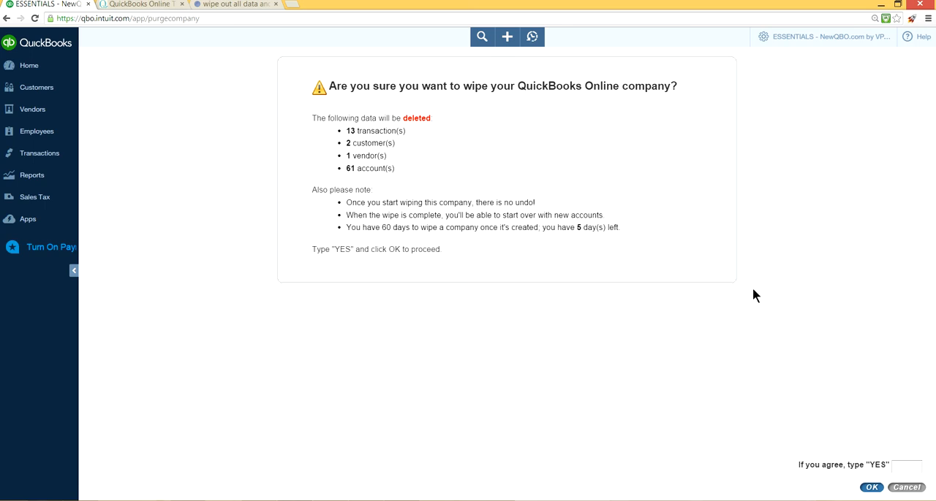
{"action": "left_click", "coordinate": [905, 464]}
{"action": "type", "text": "YES"}
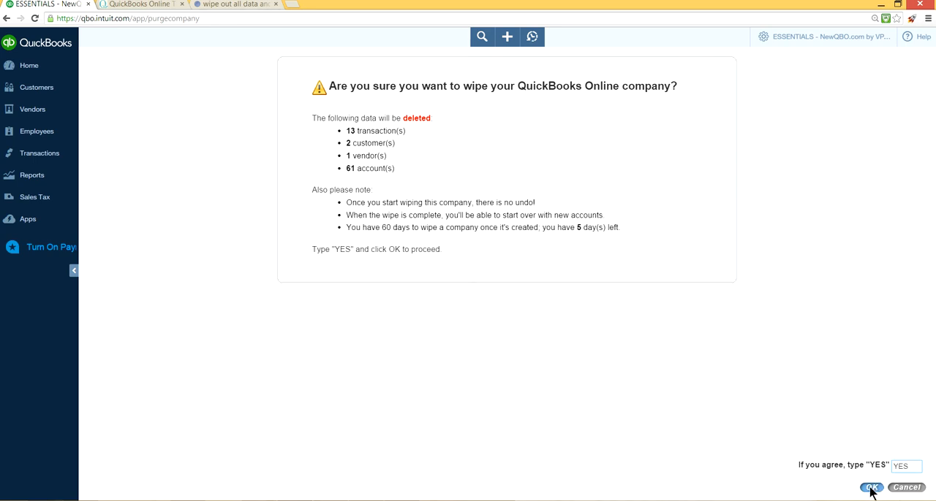
{"action": "left_click", "coordinate": [870, 489]}
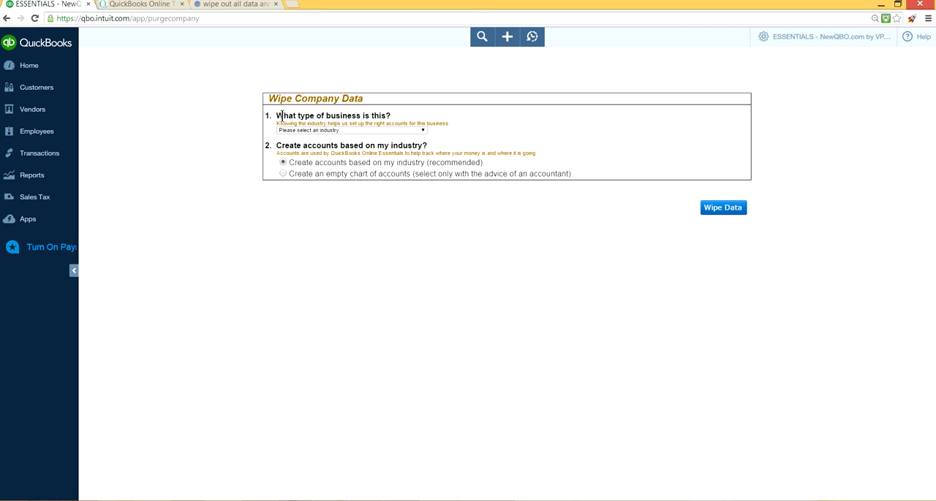
- Wipe the company data with Consulting - Professional as the business type and accounts created based on the industry
{"action": "left_click", "coordinate": [420, 130]}
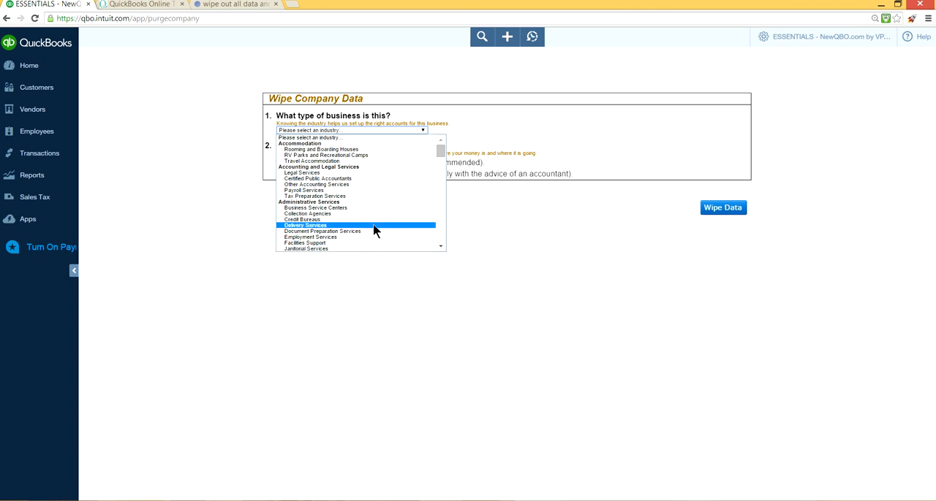
{"action": "scroll", "coordinate": [374, 231], "scroll_direction": "down", "scroll_amount": 5}
{"action": "scroll", "coordinate": [373, 231], "scroll_direction": "down", "scroll_amount": 5}
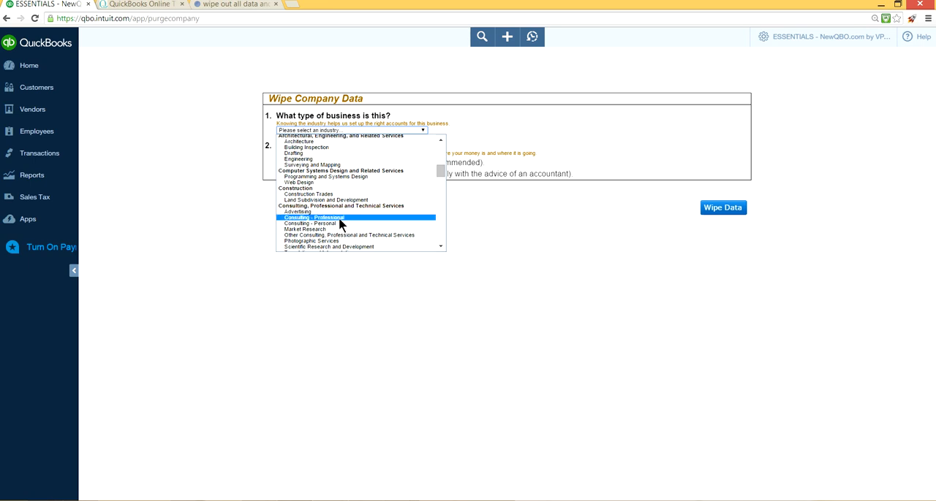
{"action": "left_click", "coordinate": [340, 218]}
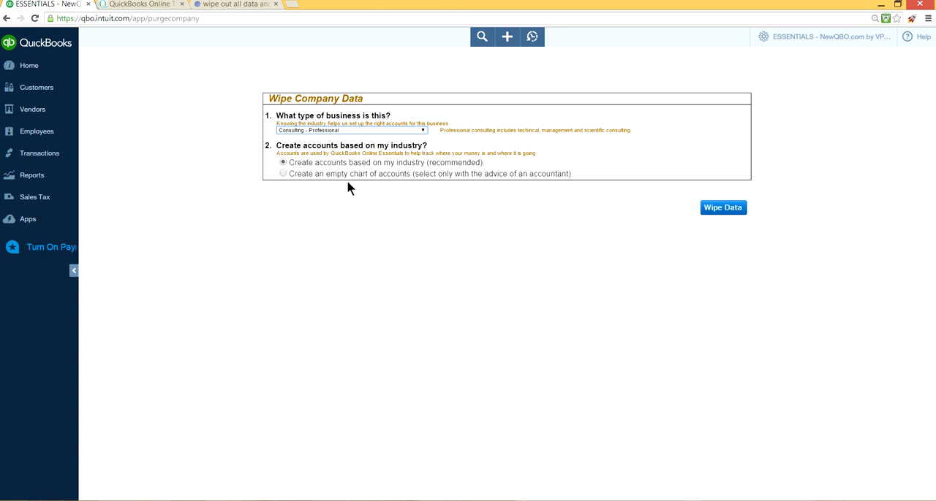
{"action": "left_click", "coordinate": [283, 175]}
{"action": "left_click", "coordinate": [284, 164]}
{"action": "left_click", "coordinate": [719, 209]}
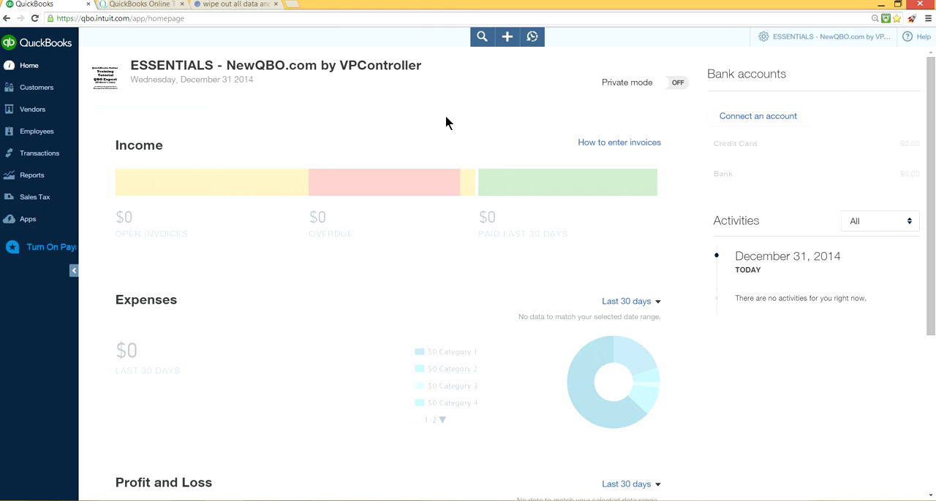
- Check the home page, Customers and Vendors lists, creation options and recent transactions for remaining data after the wipe
{"action": "scroll", "coordinate": [445, 121], "scroll_direction": "down", "scroll_amount": 3}
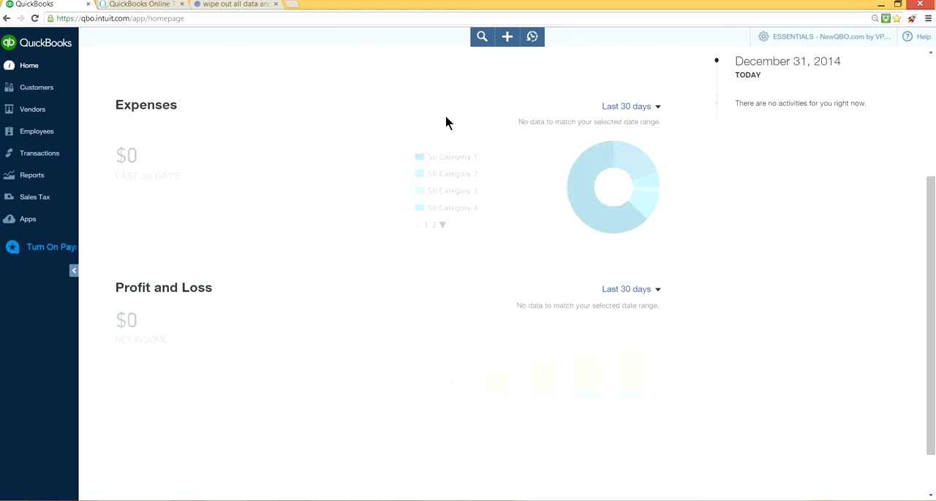
{"action": "scroll", "coordinate": [447, 121], "scroll_direction": "up", "scroll_amount": 3}
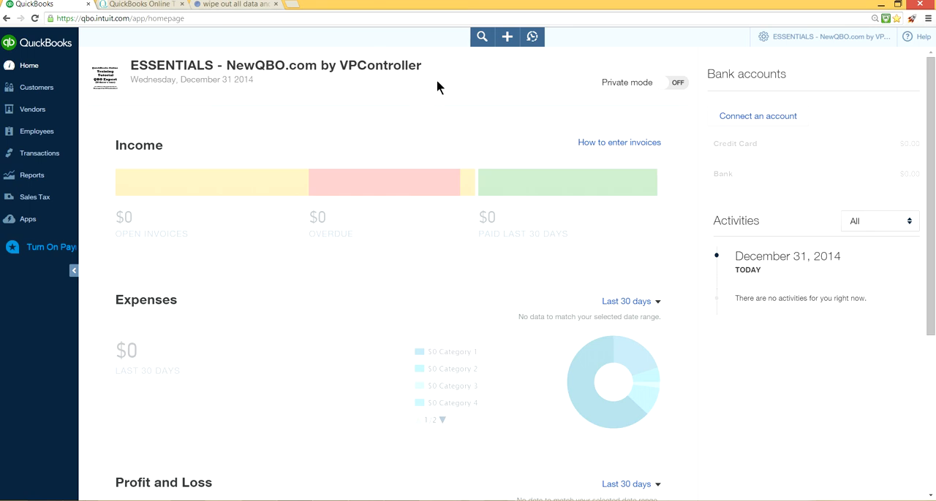
{"action": "left_click", "coordinate": [59, 89]}
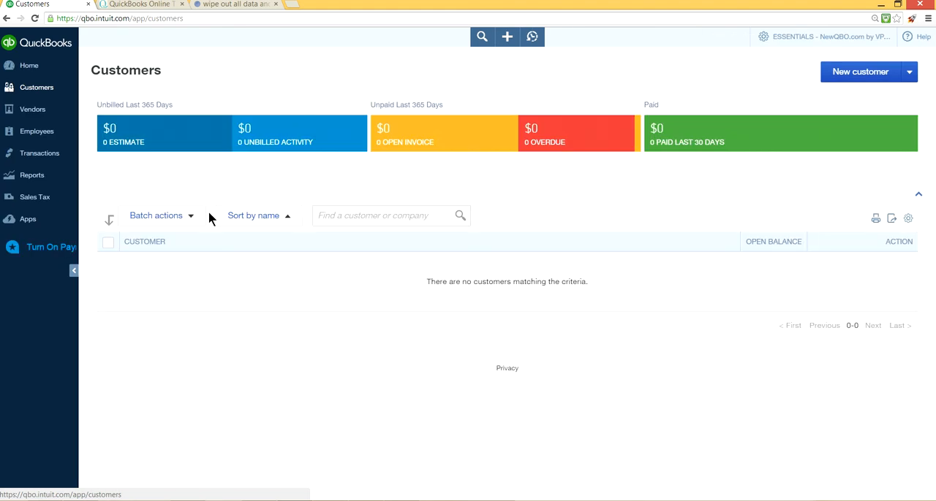
{"action": "left_click", "coordinate": [32, 109]}
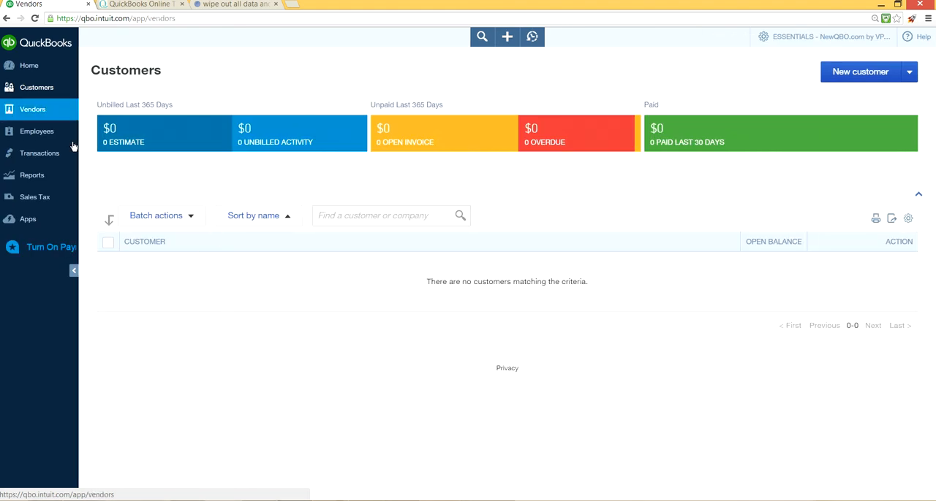
{"action": "left_click", "coordinate": [506, 38]}
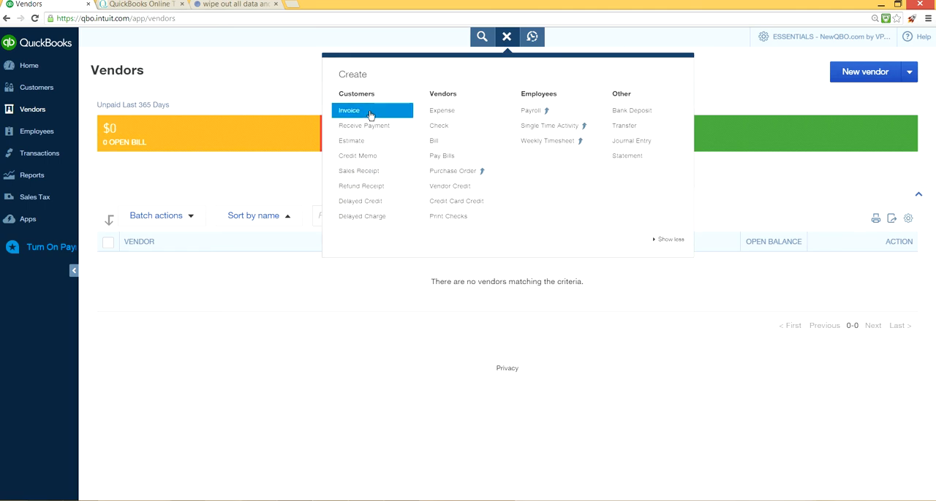
{"action": "left_click", "coordinate": [533, 36]}
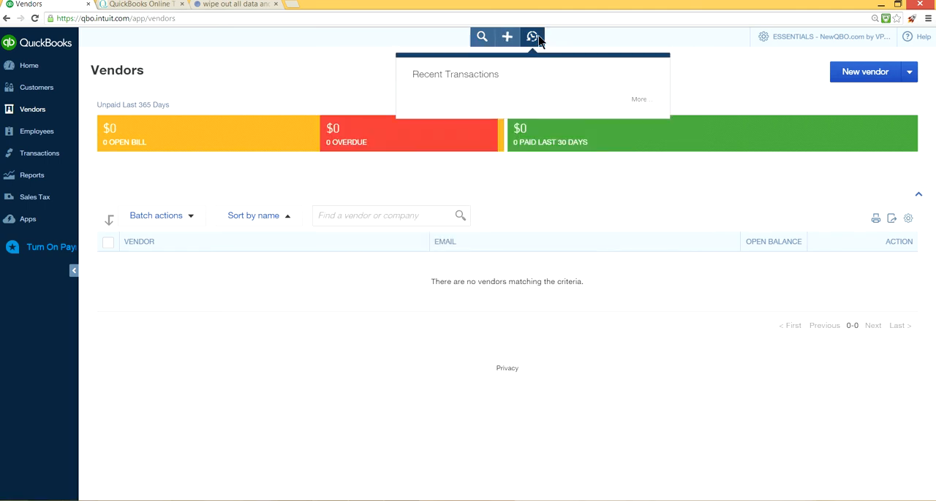
{"action": "left_click", "coordinate": [326, 77]}
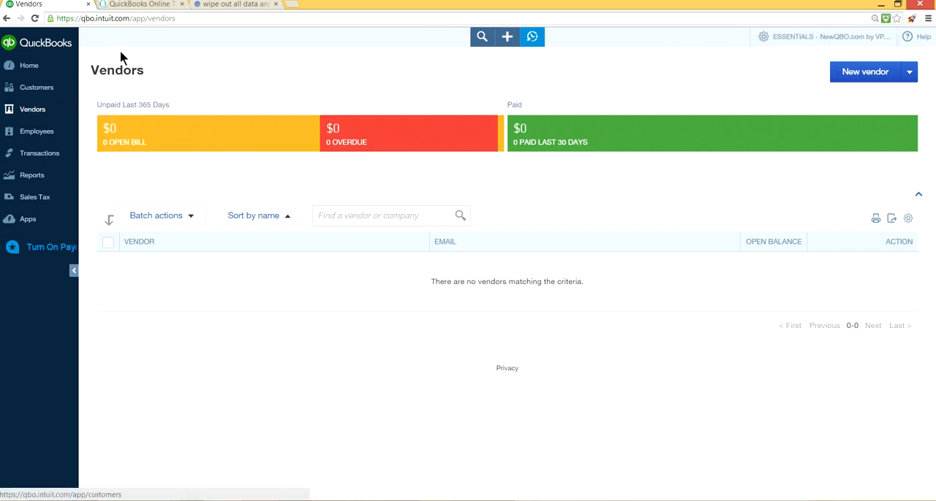
- Look through the NewQBO.com home page, from its tutorials and Three Amigos graphic back to the site's header and sign-up links
{"action": "left_click", "coordinate": [161, 6]}
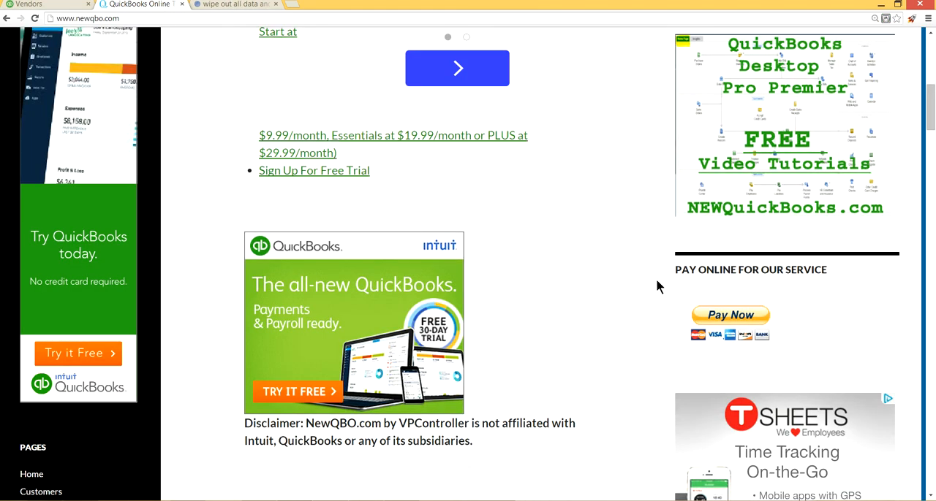
{"action": "scroll", "coordinate": [643, 283], "scroll_direction": "down", "scroll_amount": 6}
{"action": "scroll", "coordinate": [637, 280], "scroll_direction": "down", "scroll_amount": 20}
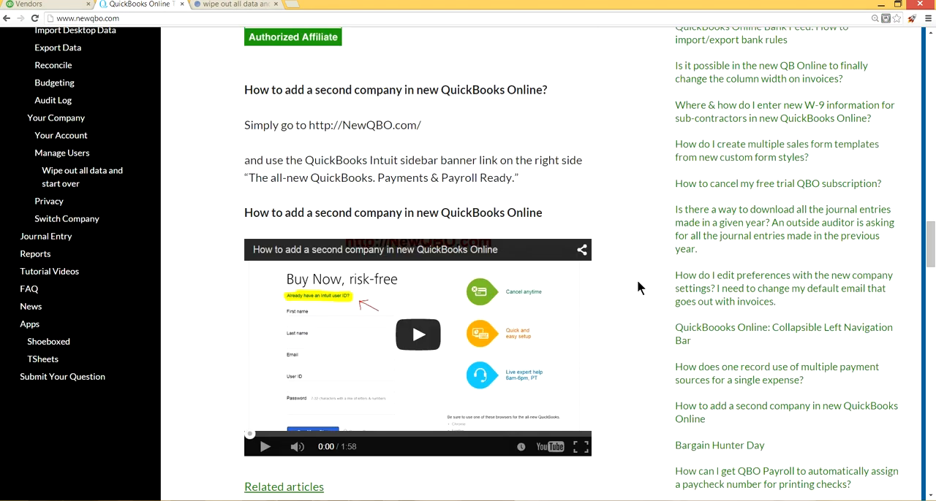
{"action": "scroll", "coordinate": [638, 282], "scroll_direction": "down", "scroll_amount": 7}
{"action": "scroll", "coordinate": [639, 282], "scroll_direction": "up", "scroll_amount": 1}
{"action": "scroll", "coordinate": [638, 282], "scroll_direction": "down", "scroll_amount": 1}
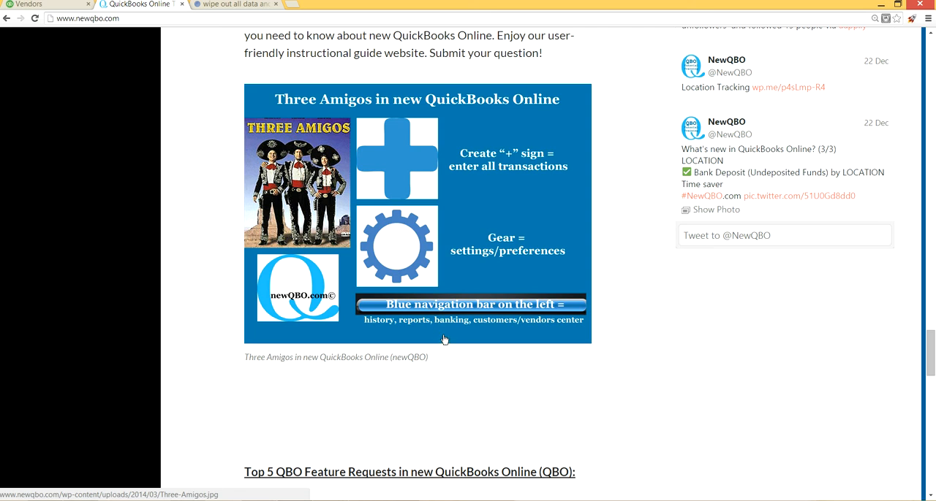
{"action": "scroll", "coordinate": [443, 339], "scroll_direction": "up", "scroll_amount": 15}
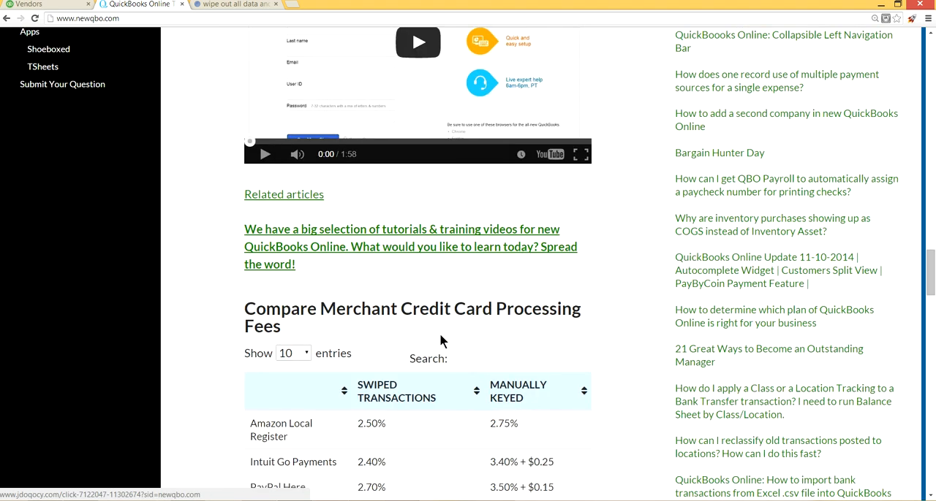
{"action": "scroll", "coordinate": [440, 336], "scroll_direction": "up", "scroll_amount": 15}
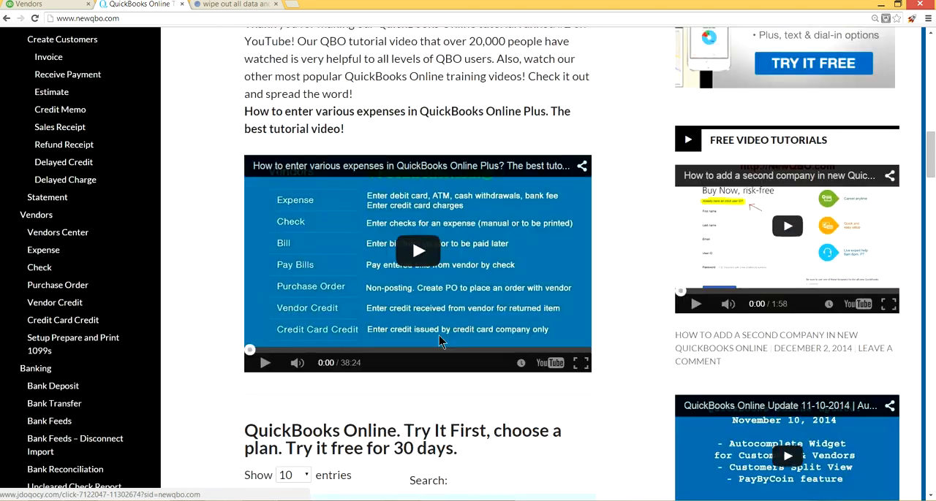
{"action": "scroll", "coordinate": [438, 337], "scroll_direction": "up", "scroll_amount": 15}
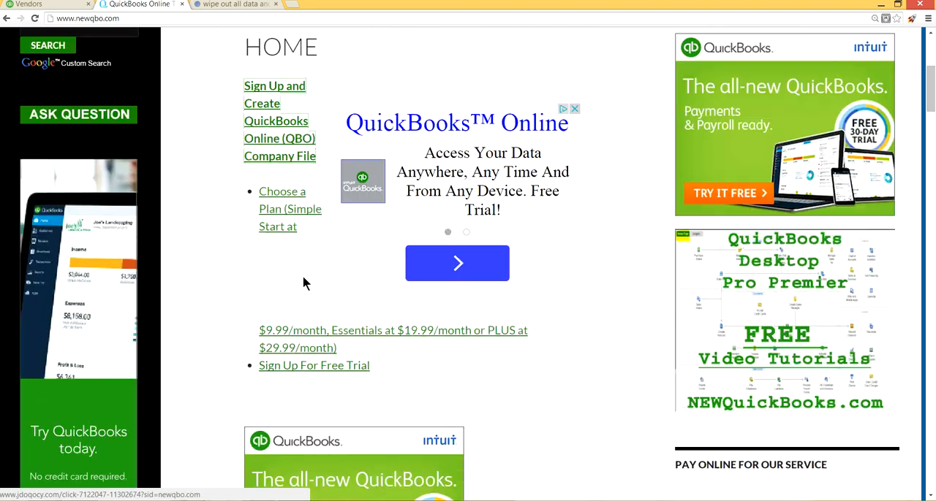
{"action": "scroll", "coordinate": [250, 276], "scroll_direction": "up", "scroll_amount": 3}
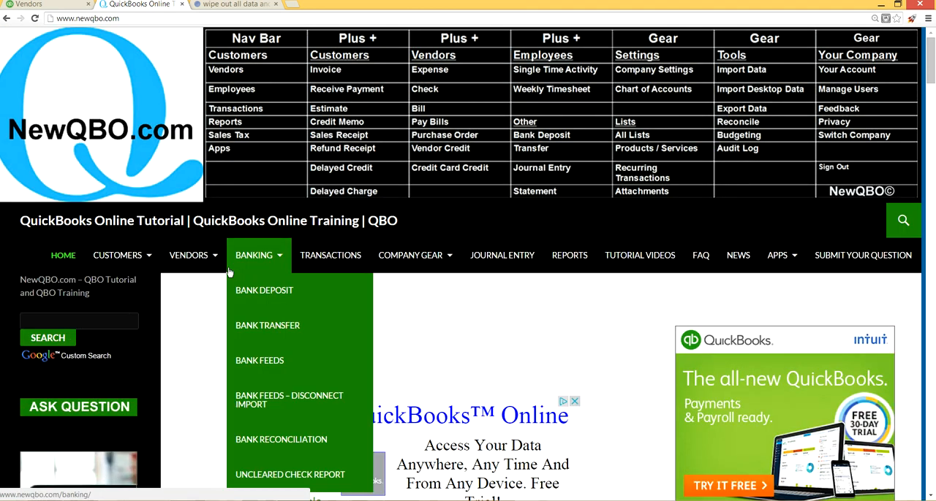
{"action": "mouse_move", "coordinate": [212, 265]}
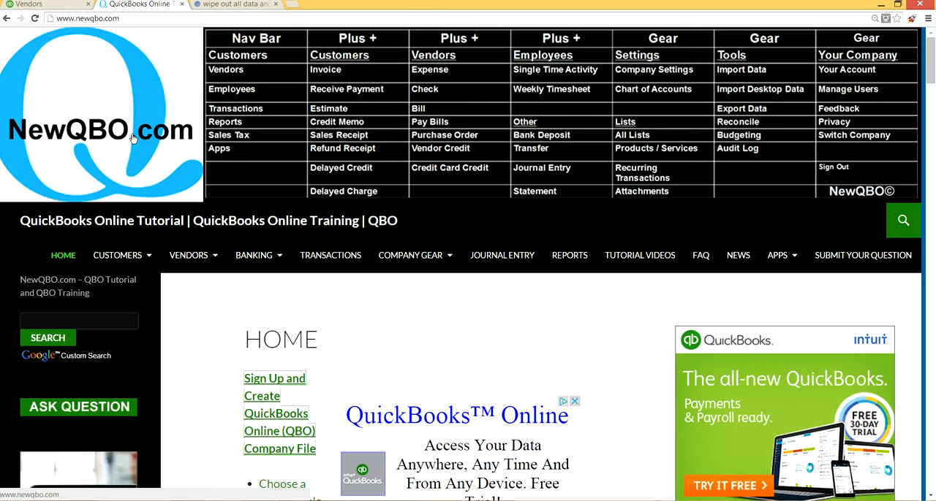
{"action": "mouse_move", "coordinate": [247, 386]}
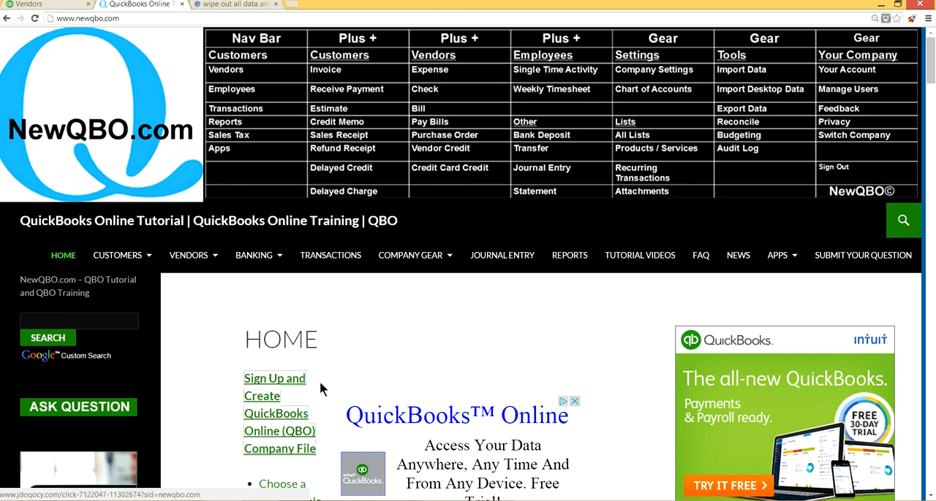